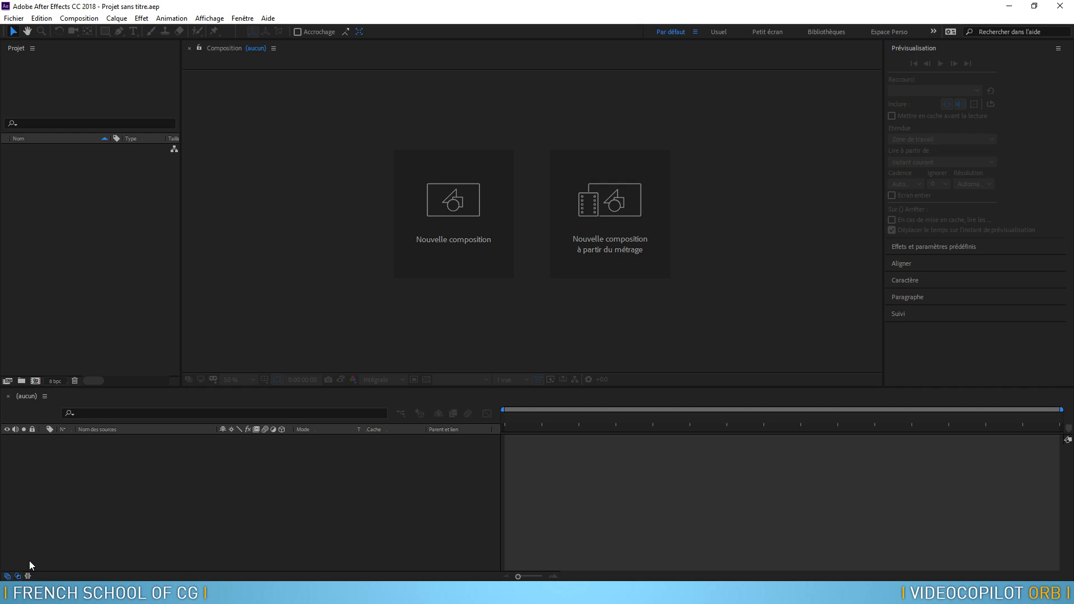
# Create a composition named planete with the HDTV 1080 25 preset and a duration of 0:00:10:00
pyautogui.click(79, 18)
pyautogui.click(94, 32)
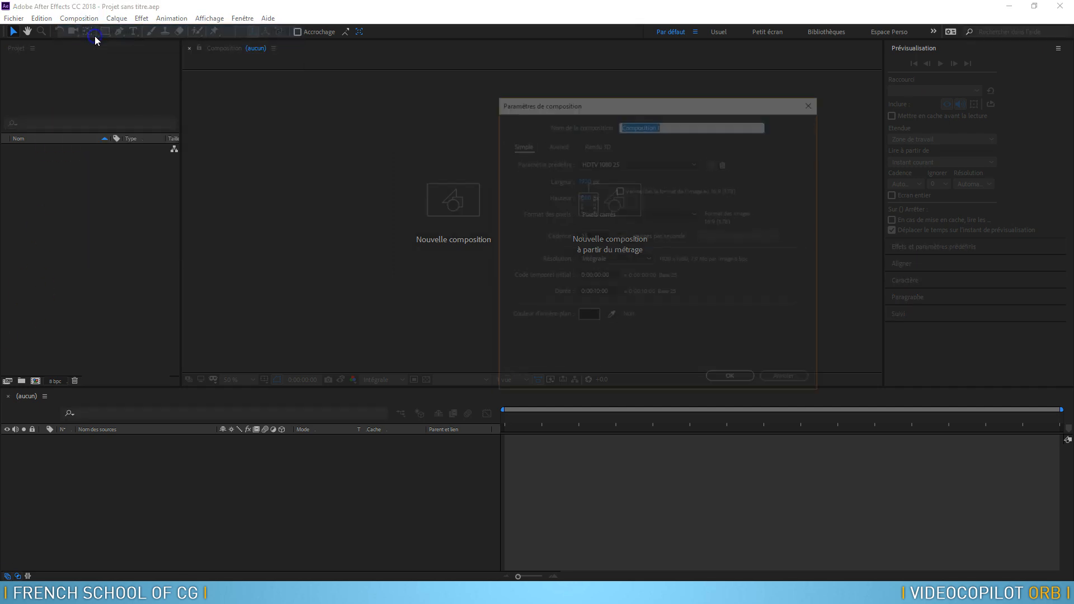
pyautogui.write('plenett')
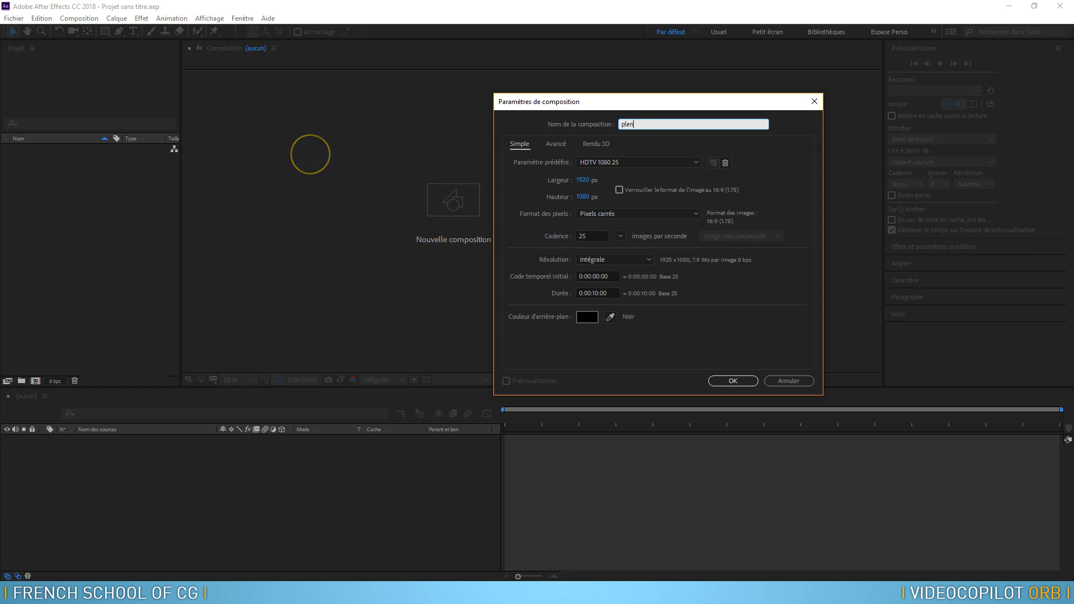
pyautogui.press('BackSpace')
pyautogui.press('BackSpace')
pyautogui.press('BackSpace')
pyautogui.press('BackSpace')
pyautogui.write('nete')
pyautogui.click(586, 162)
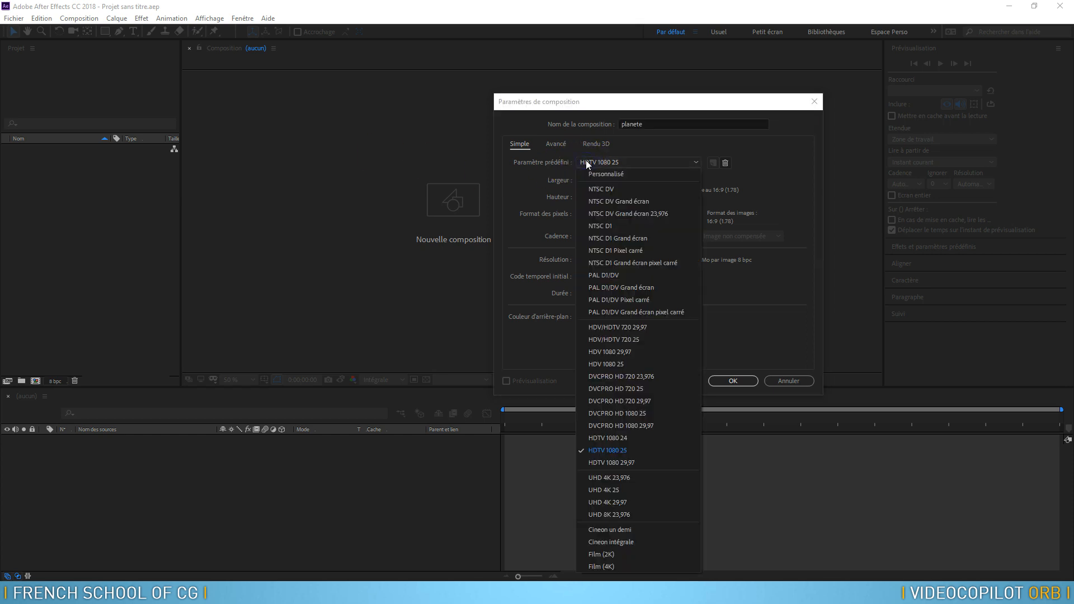
pyautogui.click(625, 450)
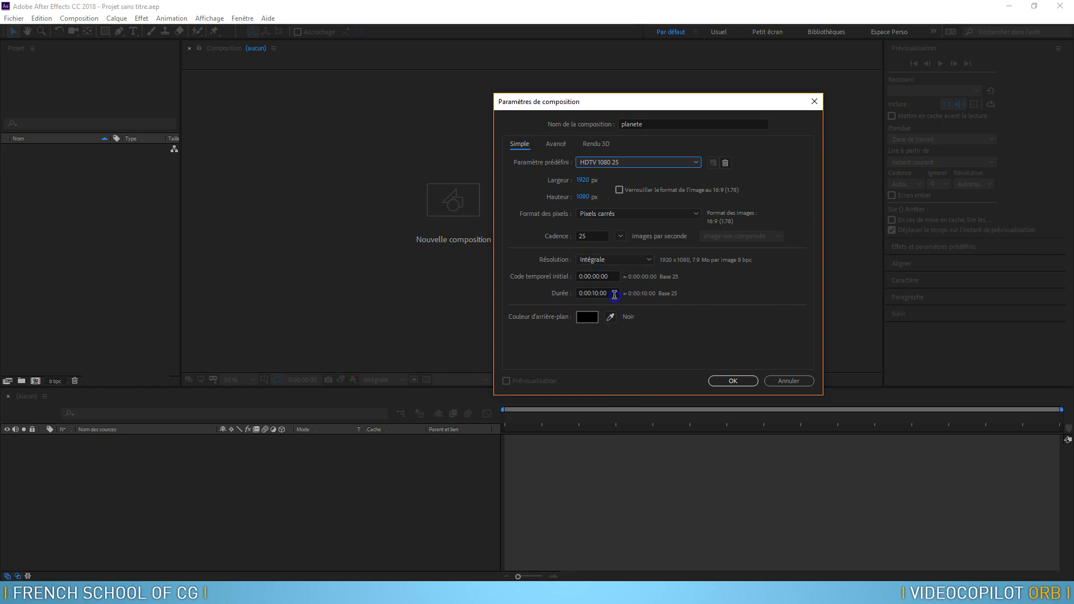
pyautogui.click(582, 292)
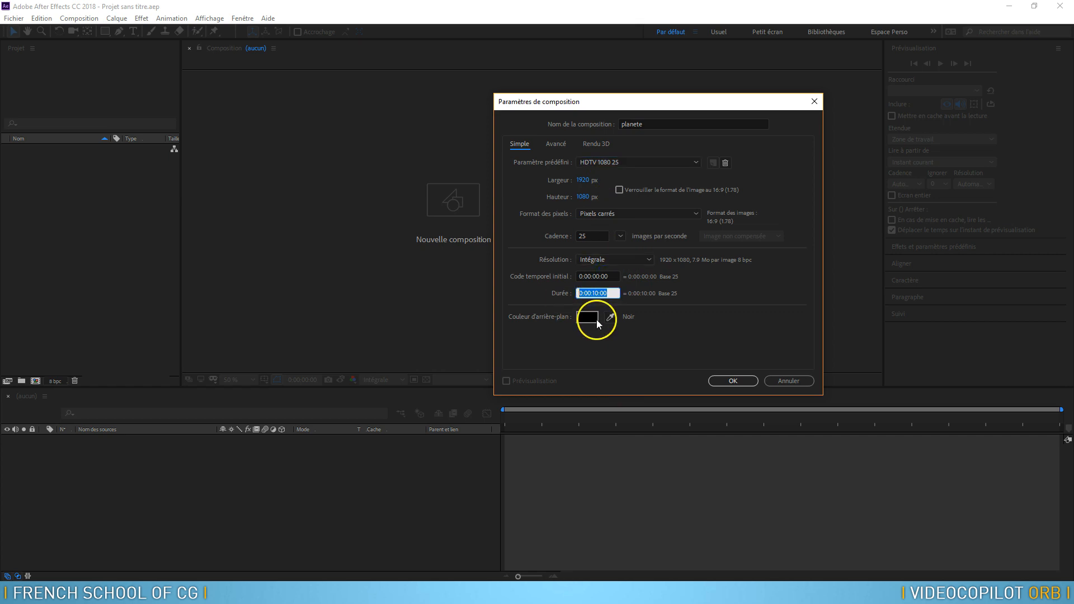
pyautogui.click(730, 380)
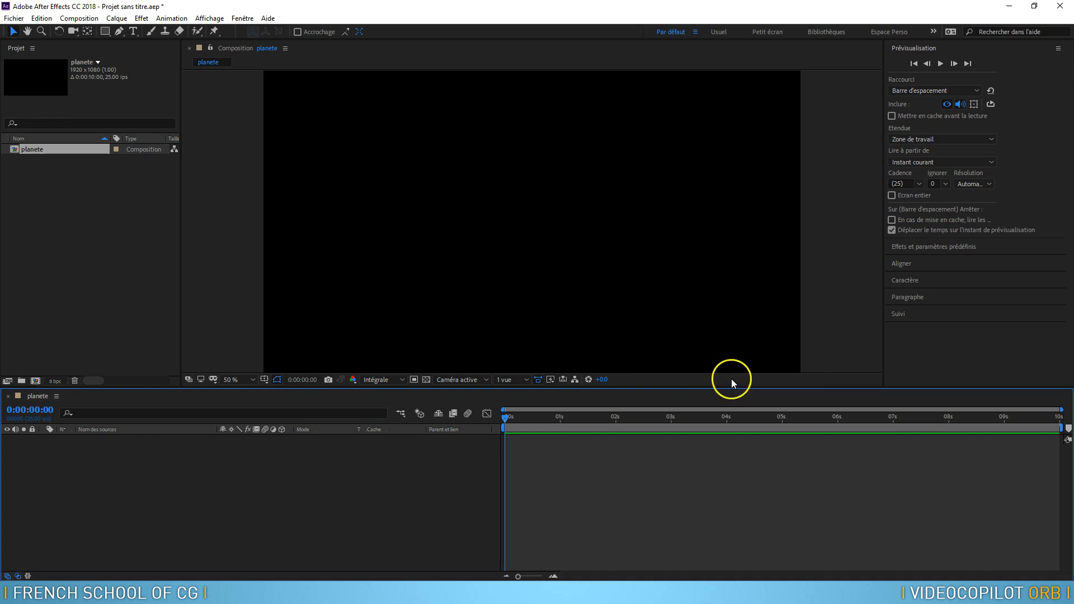
# Start a new solid layer at the composition's size and set its color to black (000000)
pyautogui.click(117, 19)
pyautogui.moveTo(146, 32)
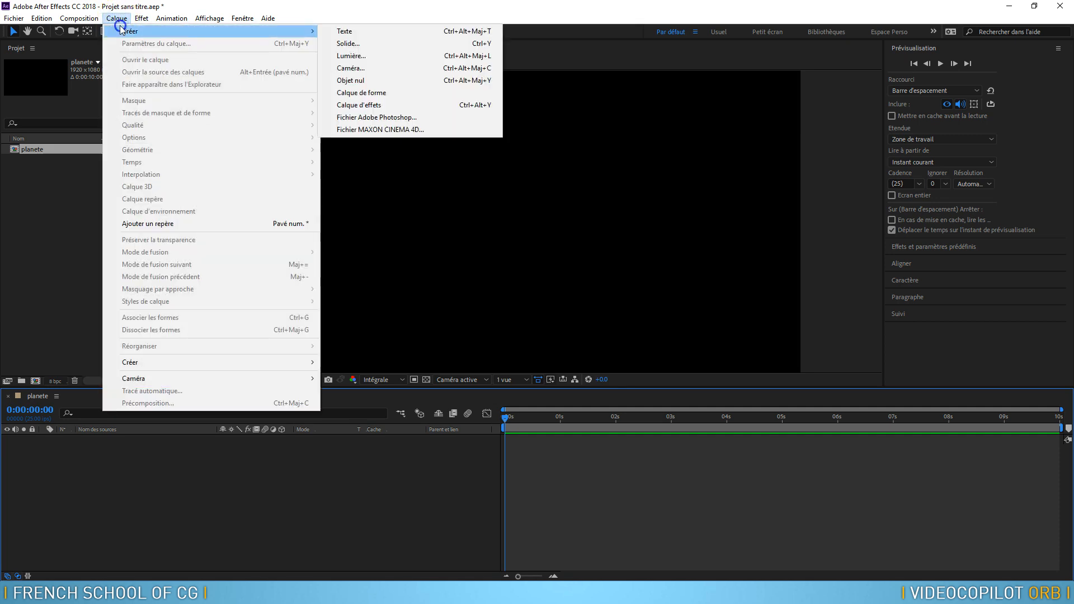
pyautogui.click(347, 45)
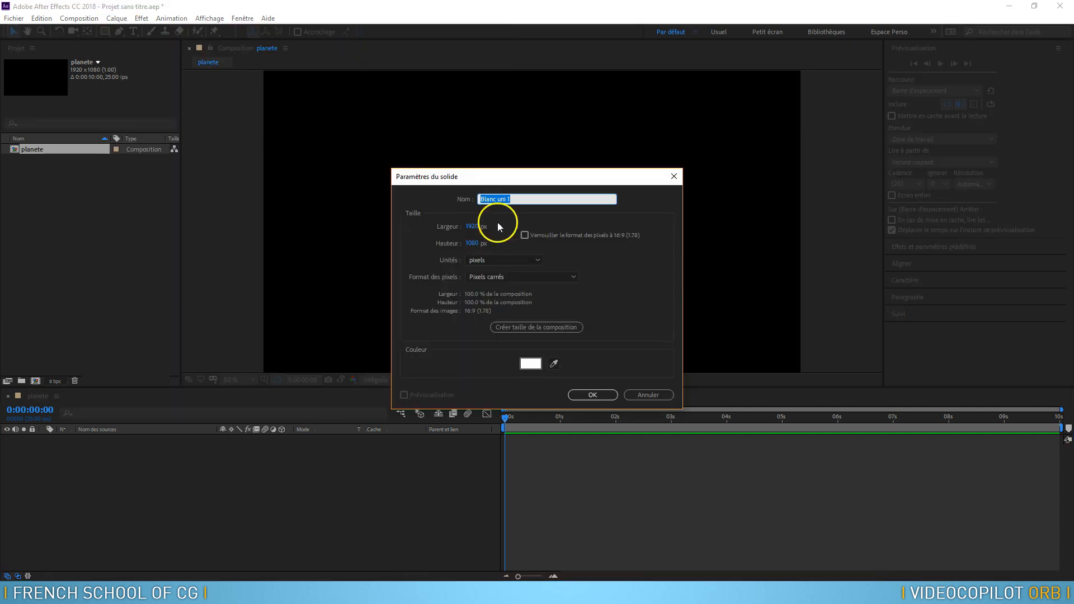
pyautogui.click(541, 327)
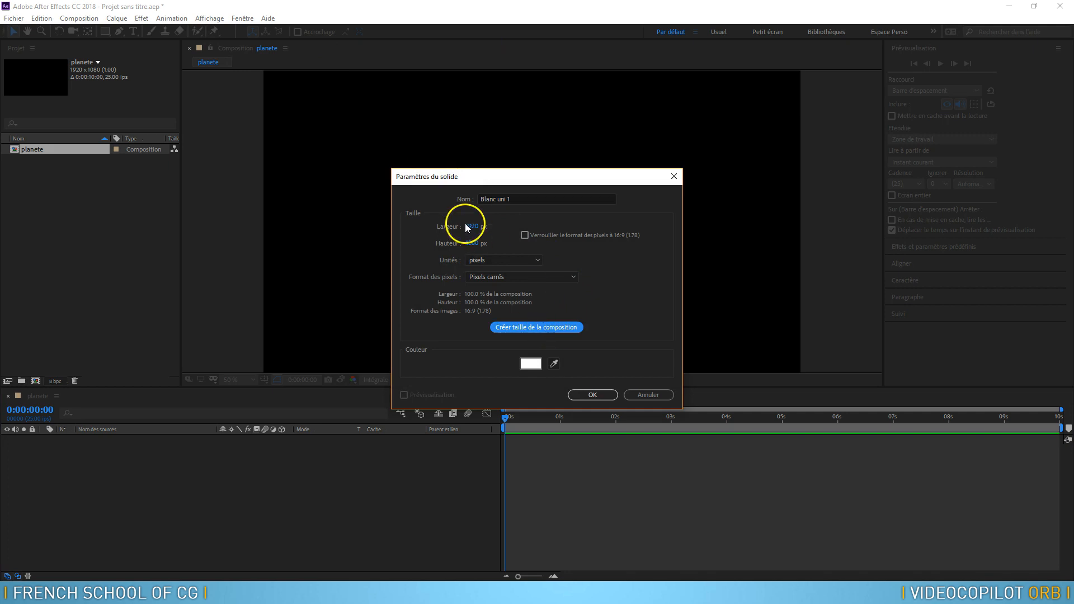
pyautogui.click(530, 364)
pyautogui.moveTo(741, 242); pyautogui.dragTo(707, 286)
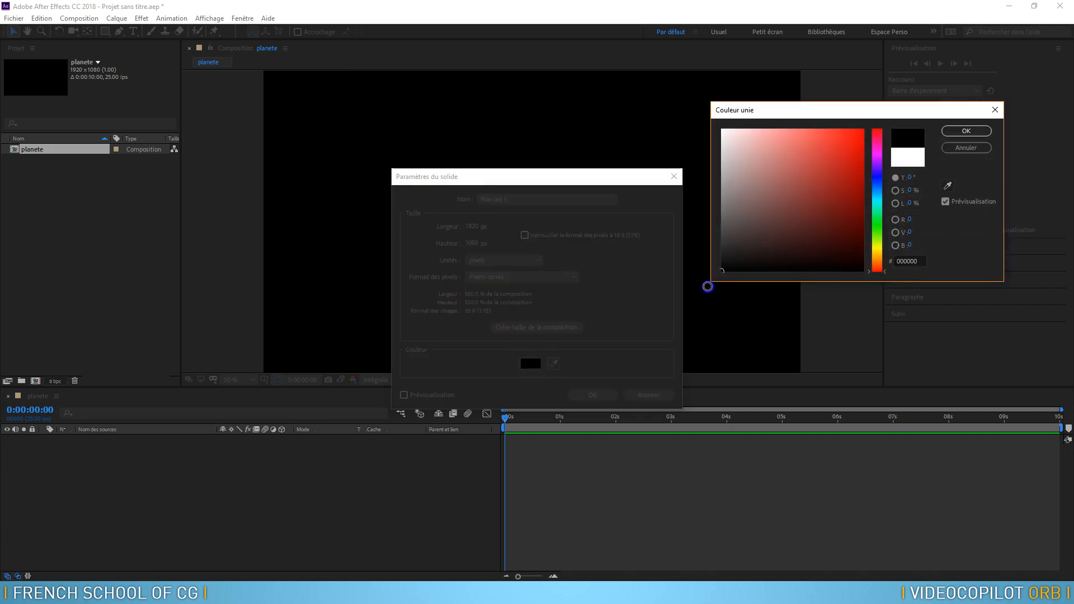
pyautogui.click(971, 132)
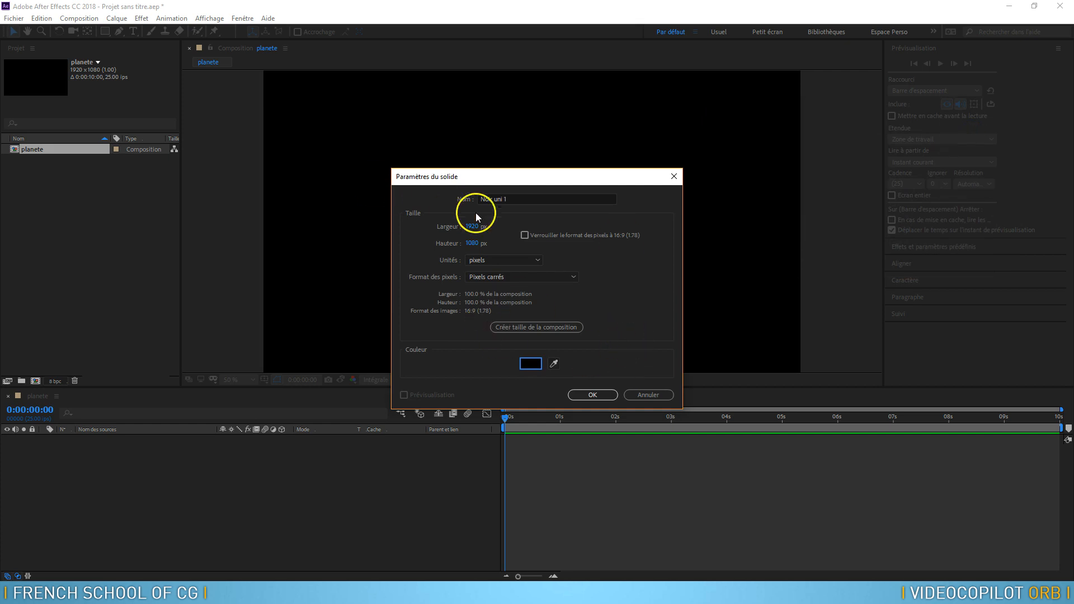
# Name the new solid "base planete" and create it
pyautogui.moveTo(516, 197); pyautogui.dragTo(459, 207)
pyautogui.write('ba')
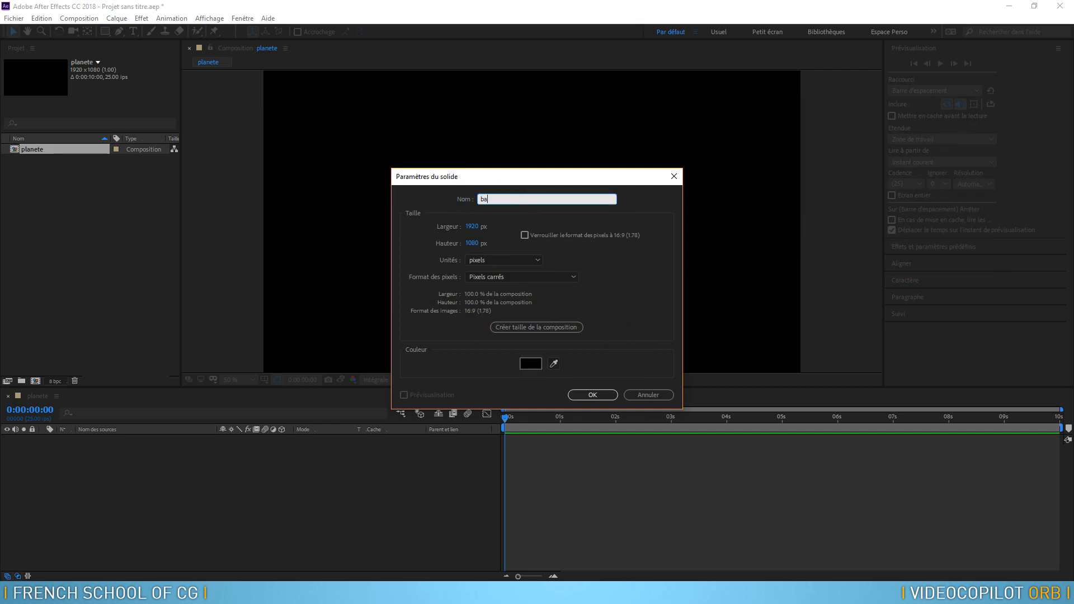
pyautogui.write('se plan')
pyautogui.write('ete')
pyautogui.press('Return')
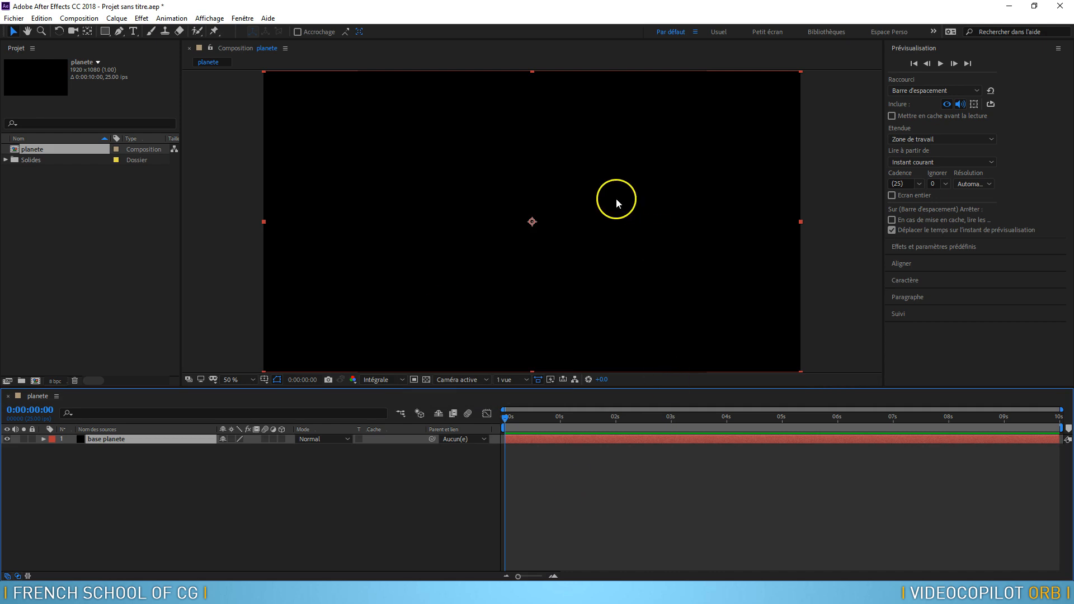
# Apply the Video Copilot VC Orb effect to the base planete layer
pyautogui.click(141, 18)
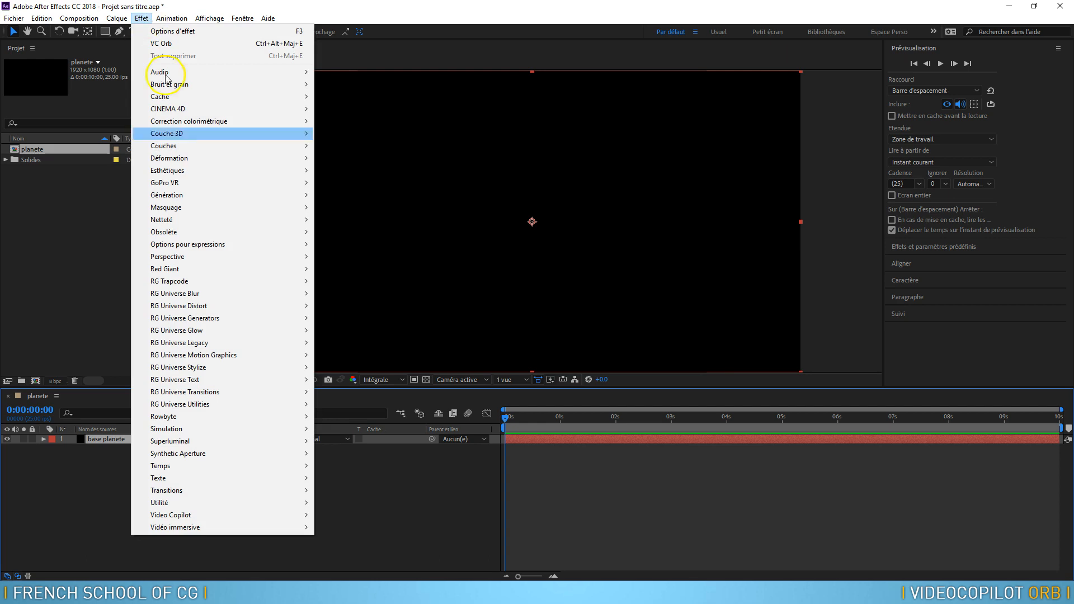
pyautogui.moveTo(214, 516)
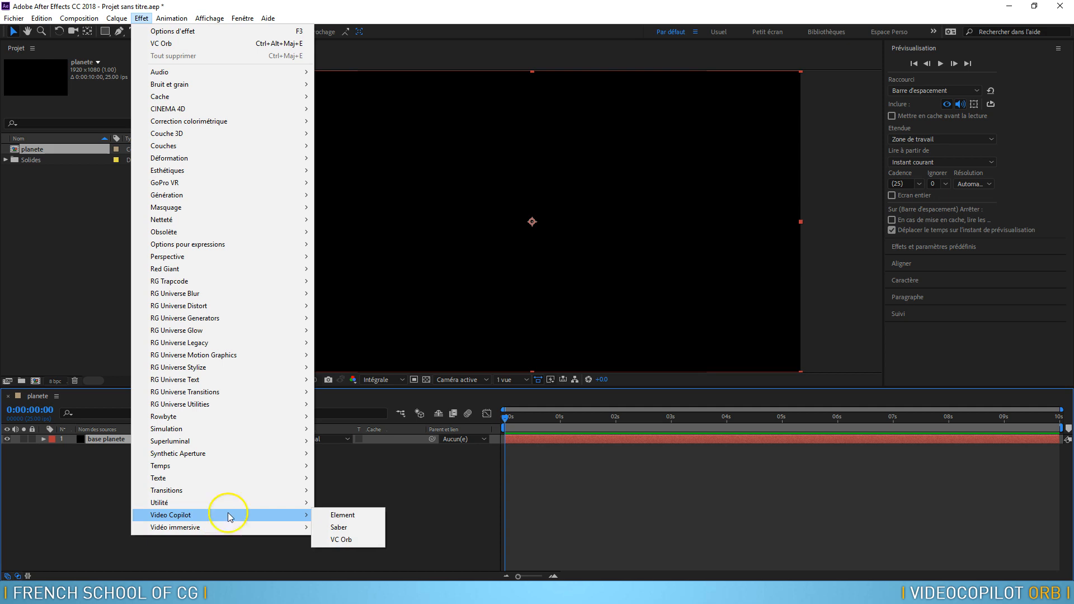
pyautogui.moveTo(305, 518)
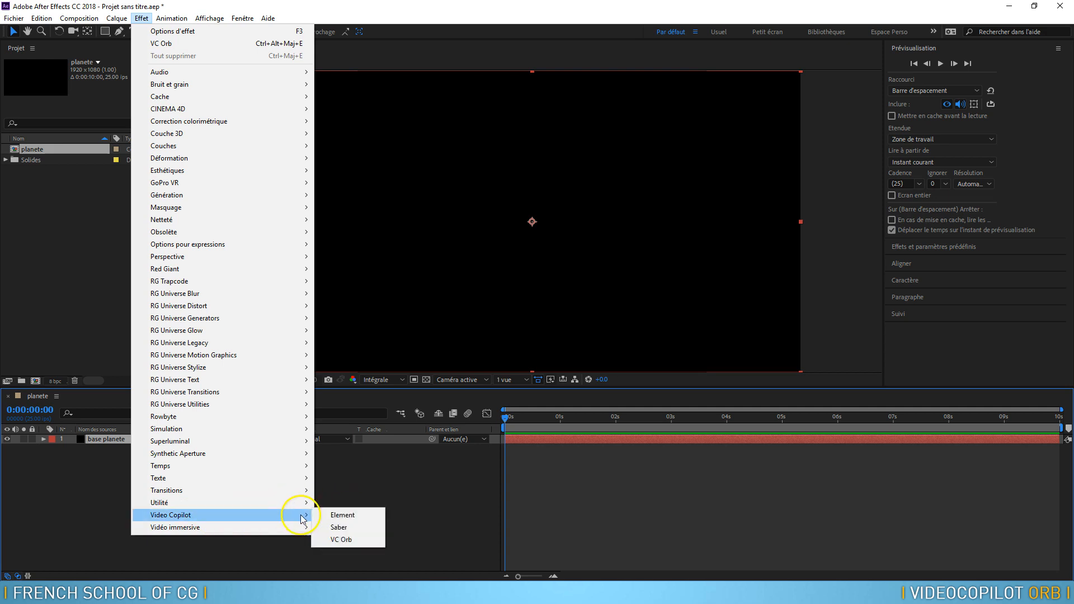
pyautogui.click(369, 541)
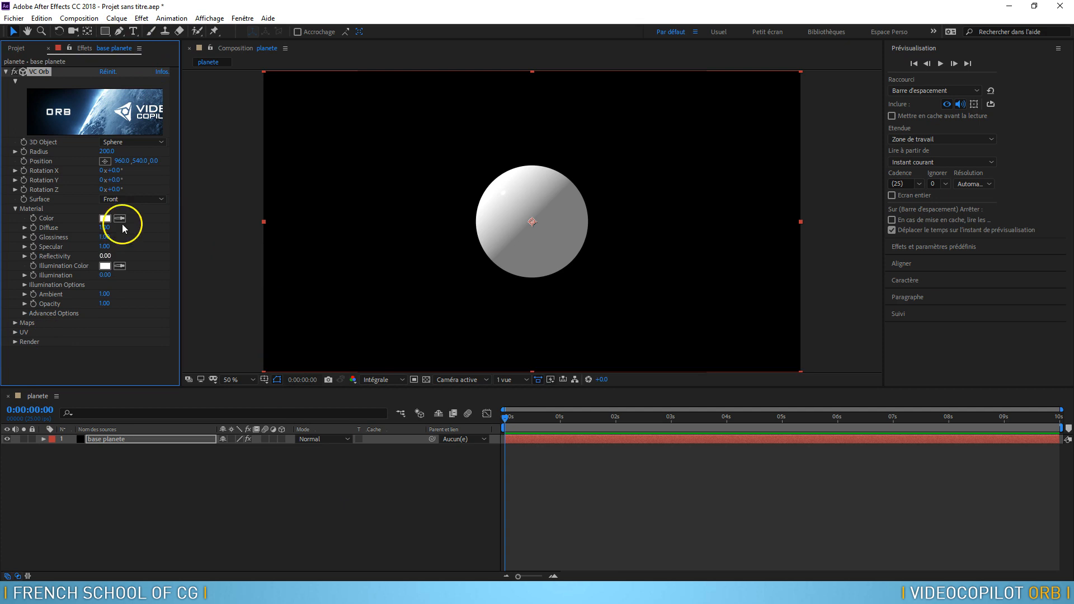
# Try Hemisphere as the orb's 3D object and return it to Sphere
pyautogui.click(119, 143)
pyautogui.click(138, 166)
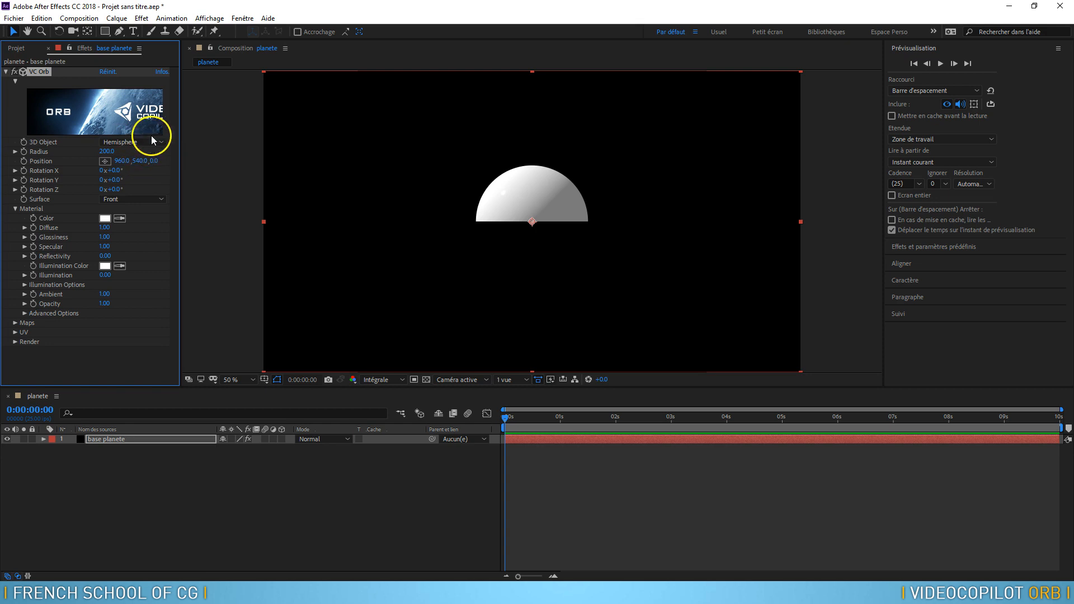
pyautogui.click(147, 142)
pyautogui.click(147, 155)
# Try a radius of 400 and a position of 0, 0 for the orb, and reset the effect's parameters
pyautogui.click(111, 152)
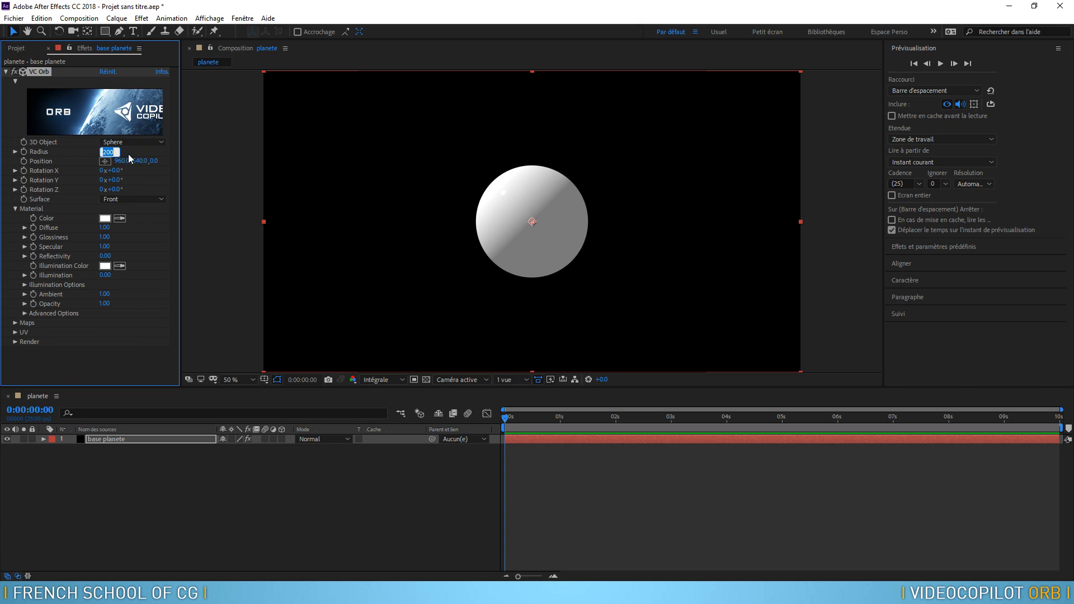
pyautogui.write('400.0')
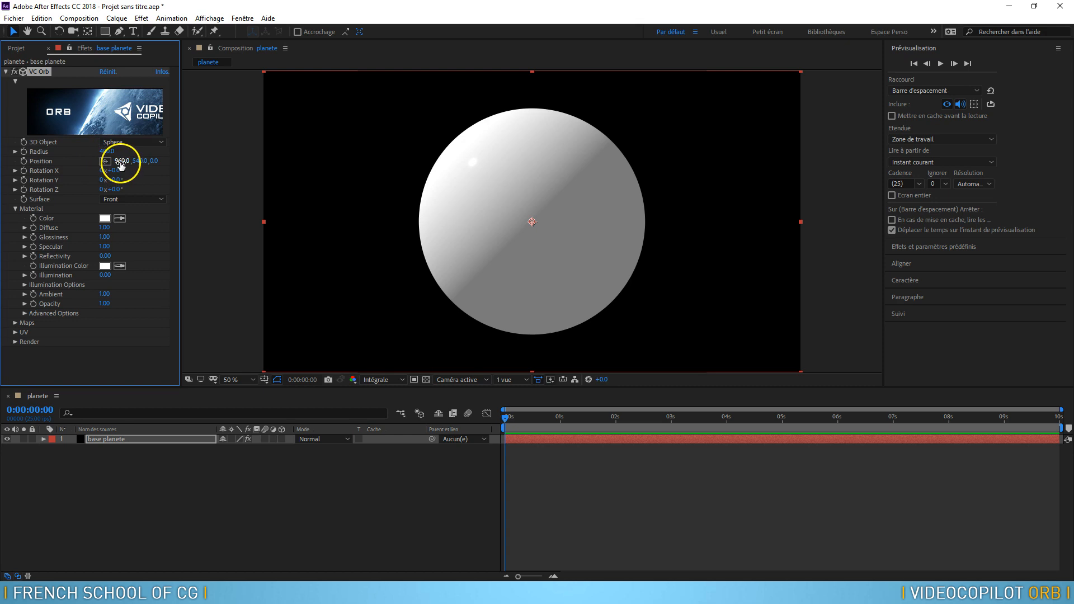
pyautogui.click(121, 160)
pyautogui.write('0')
pyautogui.press('Return')
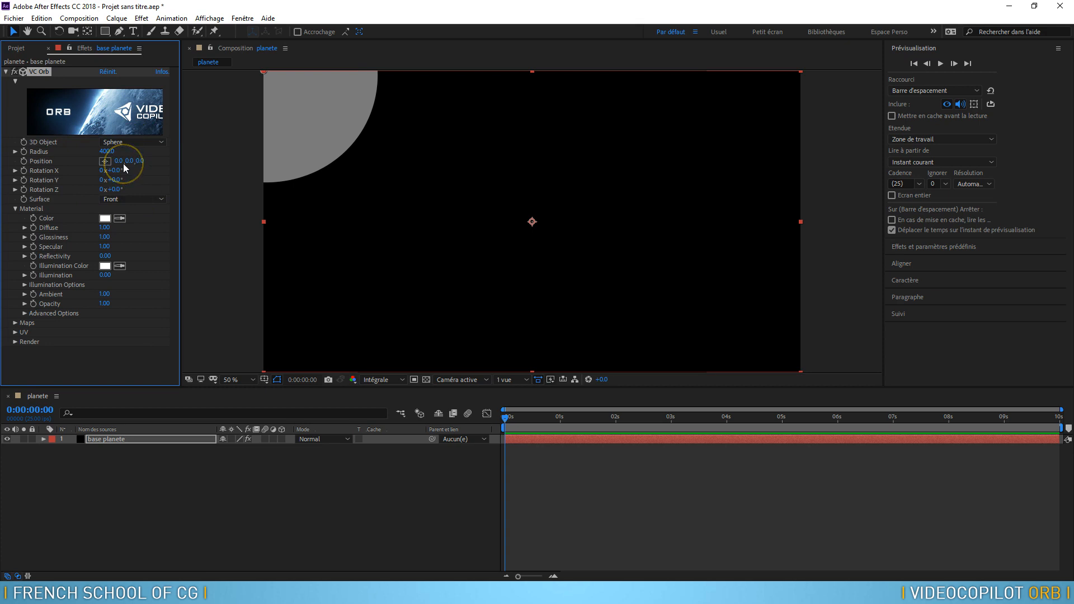
pyautogui.click(141, 162)
pyautogui.click(301, 84)
pyautogui.click(107, 72)
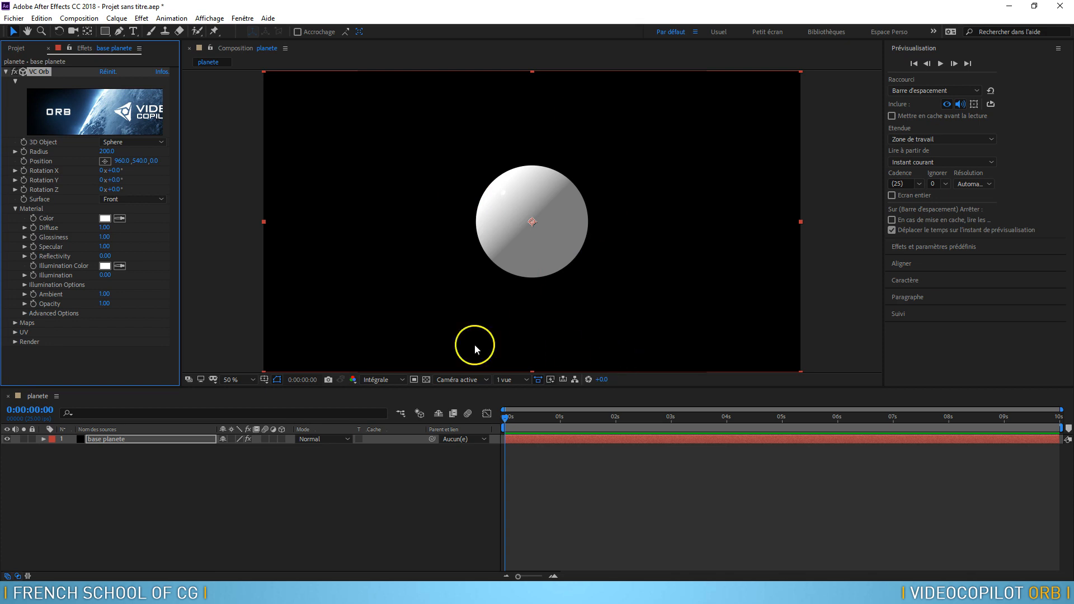
# Try the All and Back options for the orb's Surface and return it to Front
pyautogui.click(135, 203)
pyautogui.click(140, 213)
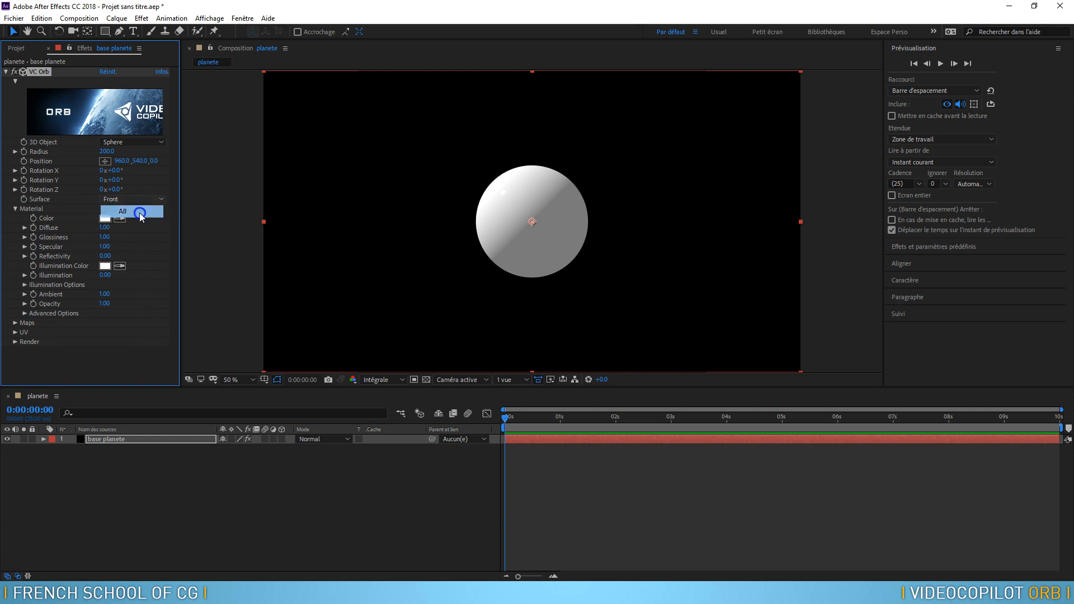
pyautogui.click(148, 202)
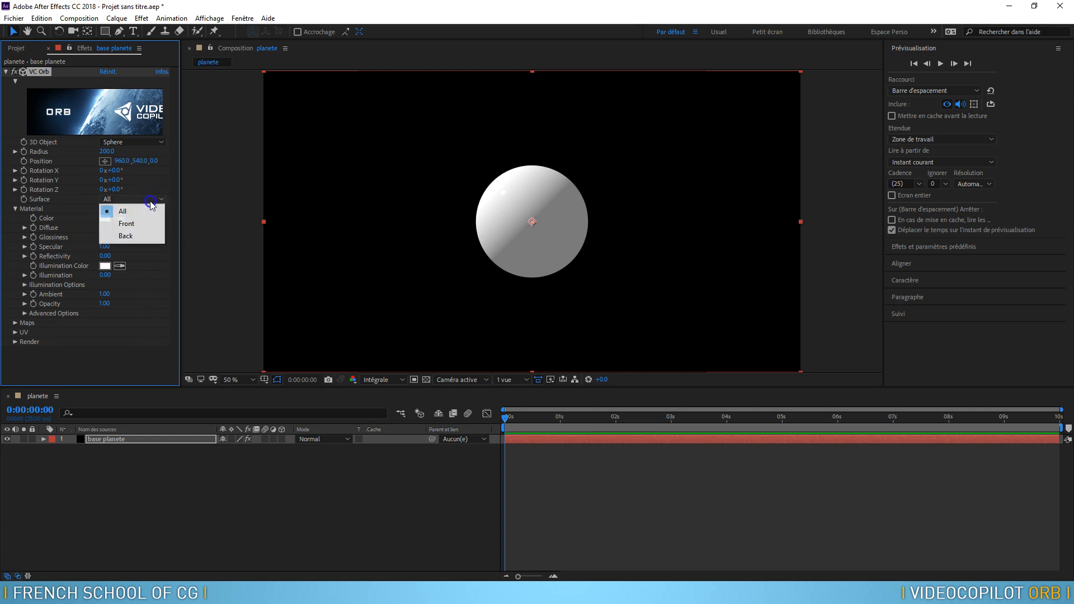
pyautogui.click(147, 224)
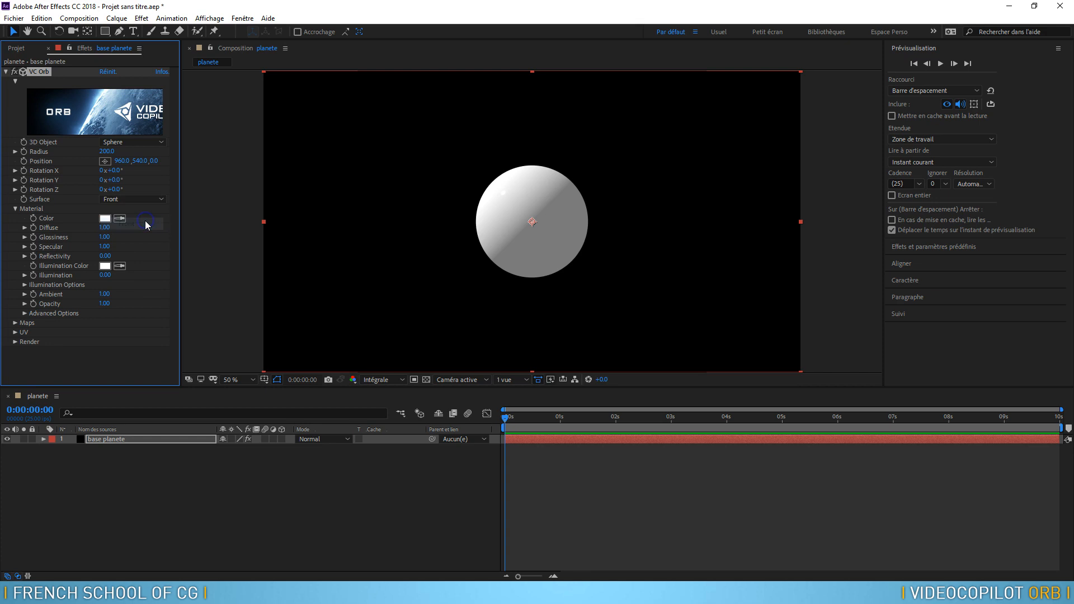
pyautogui.click(144, 200)
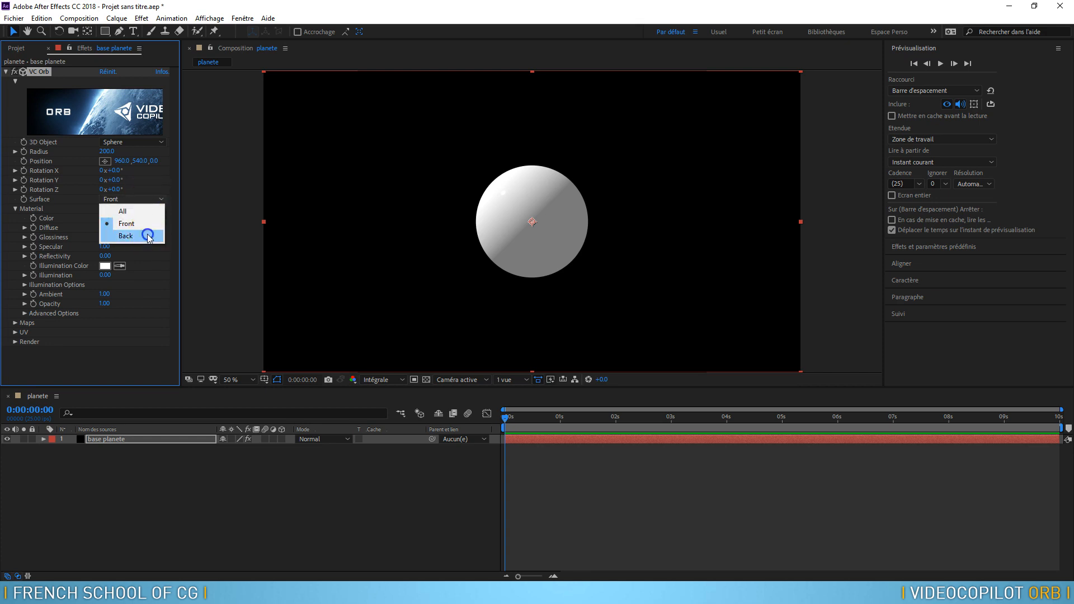
pyautogui.click(148, 234)
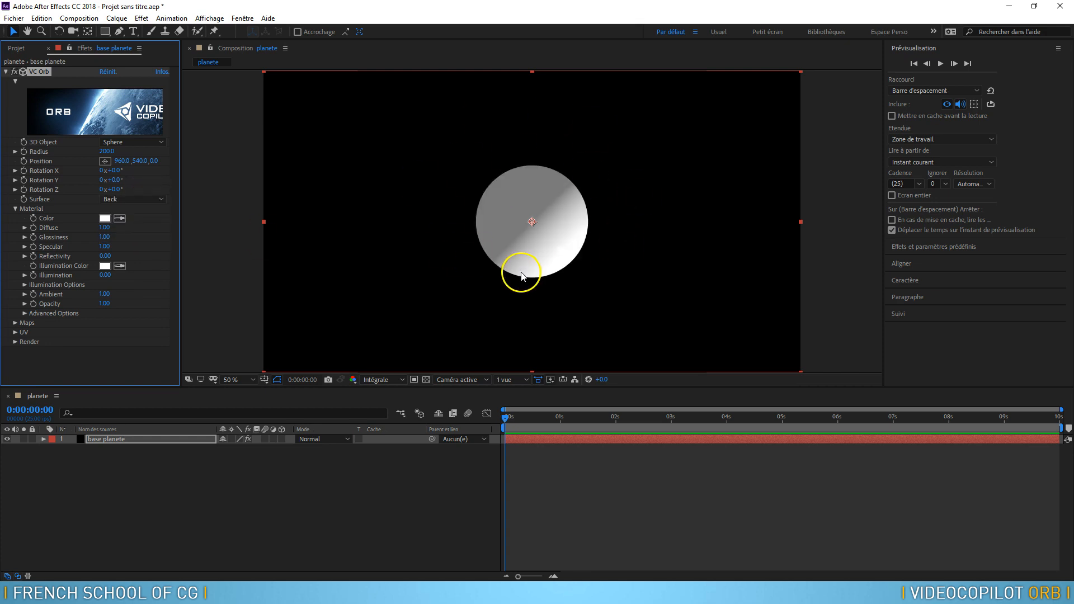
pyautogui.click(140, 200)
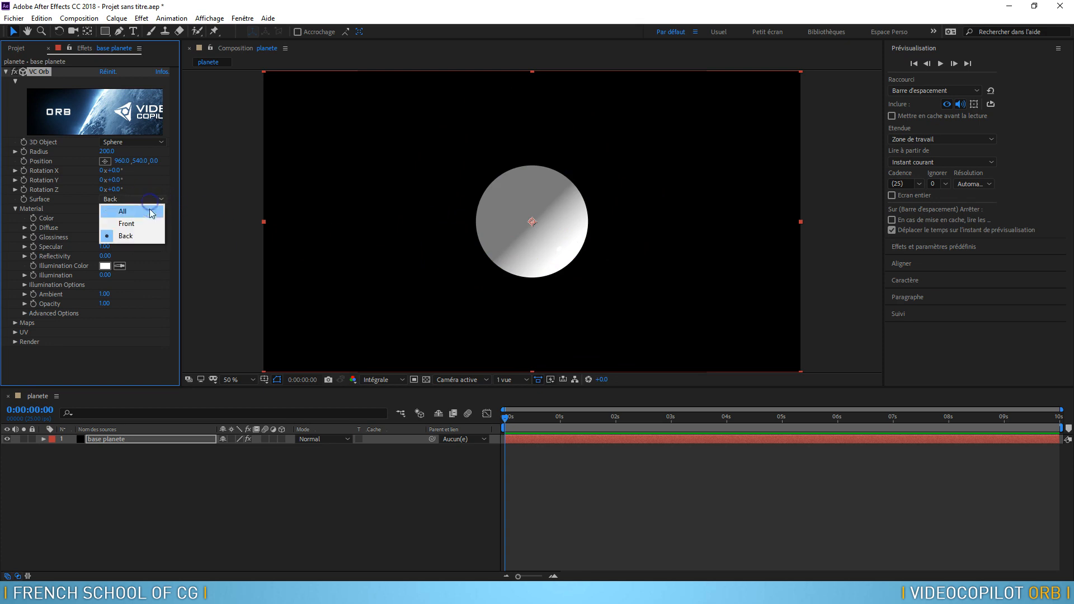
pyautogui.click(148, 226)
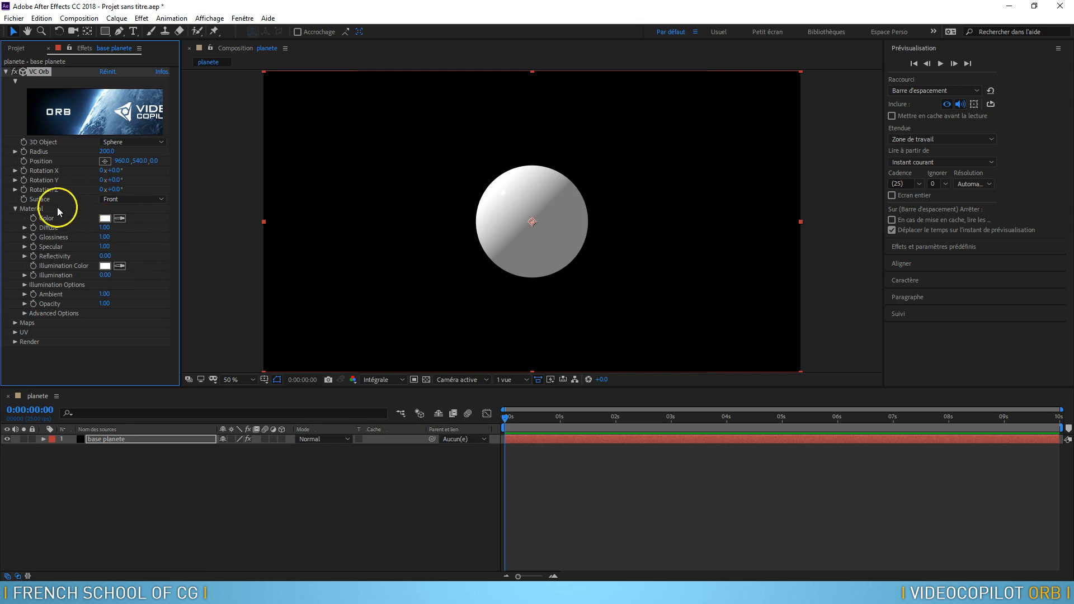
# Set the orb's radius to 400 and its material color to pure red (FF0000)
pyautogui.click(108, 151)
pyautogui.write('400')
pyautogui.press('Return')
pyautogui.click(105, 218)
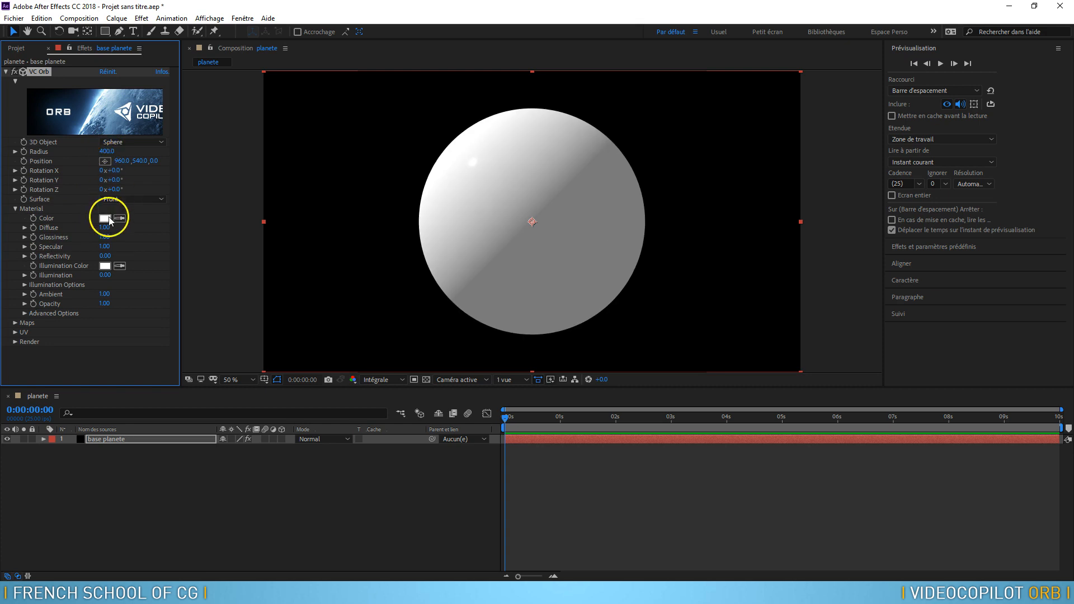
pyautogui.moveTo(784, 212); pyautogui.dragTo(892, 118)
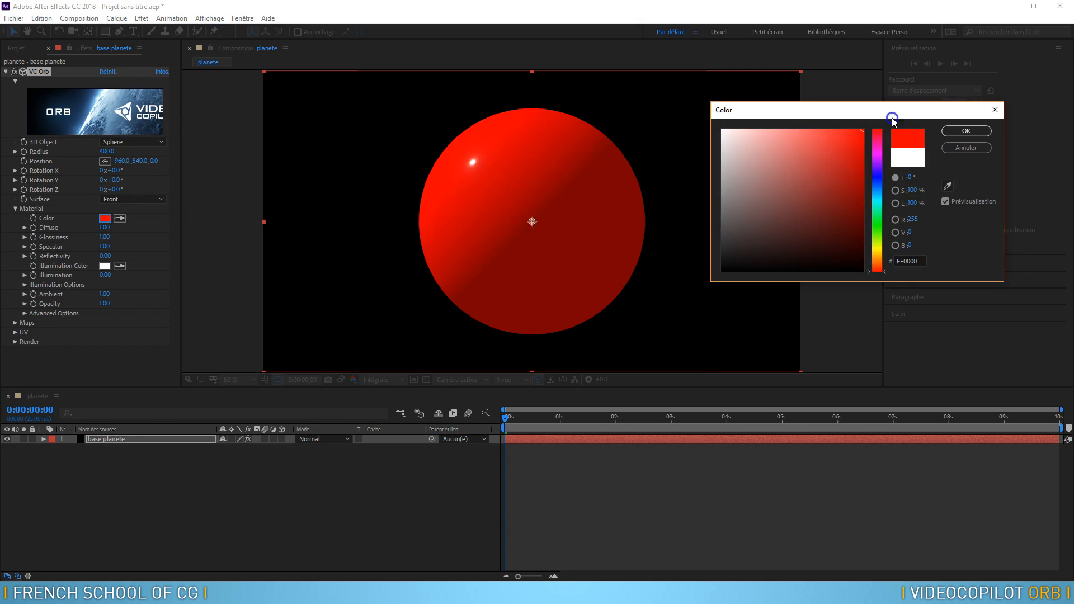
pyautogui.click(966, 131)
# Try raising the material's Diffuse to 1.83 and return it to 1
pyautogui.moveTo(106, 227); pyautogui.dragTo(95, 256)
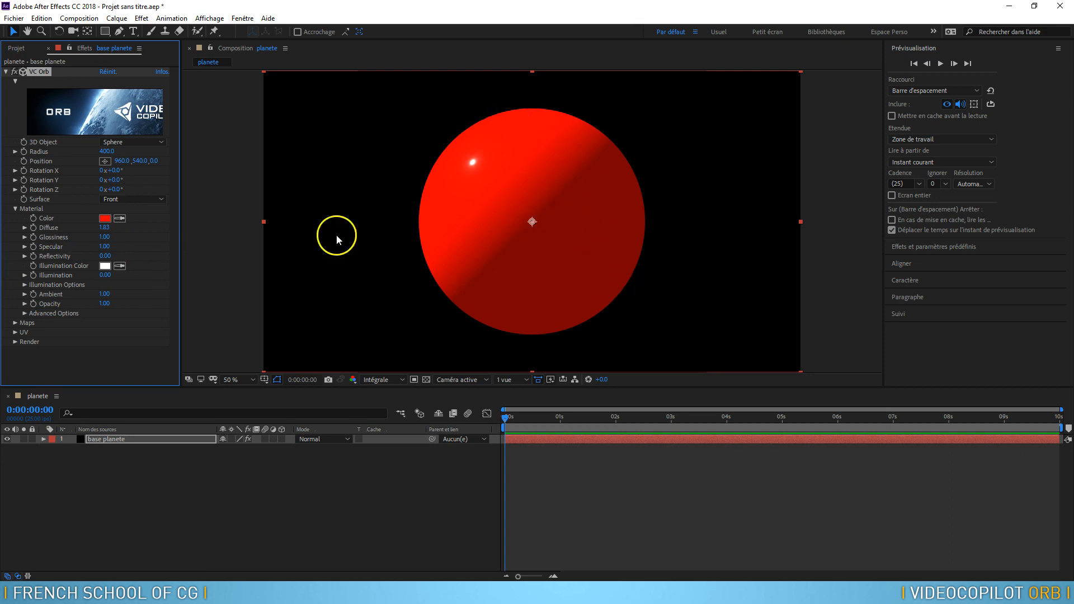
pyautogui.click(104, 227)
pyautogui.write('1')
pyautogui.press('Return')
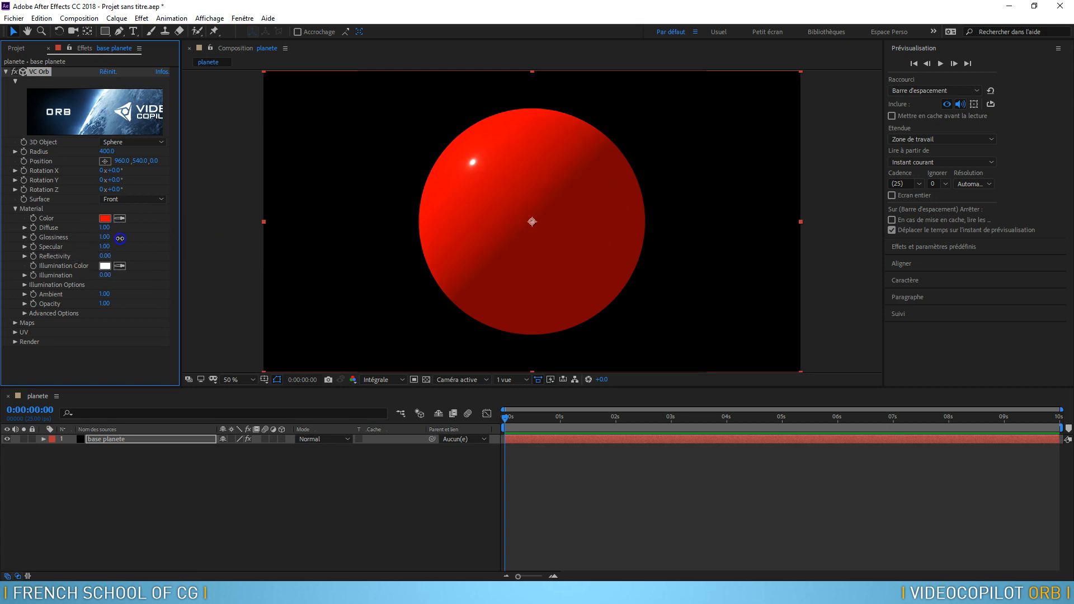
# Test the material's Glossiness, Reflectivity and Illumination values, and raise Specular to 1.61
pyautogui.click(107, 237)
pyautogui.click(435, 161)
pyautogui.moveTo(104, 247); pyautogui.dragTo(199, 240)
pyautogui.moveTo(105, 235)
pyautogui.mouseDown()
pyautogui.moveTo(74, 247)
pyautogui.moveTo(110, 240)
pyautogui.mouseUp()
pyautogui.moveTo(108, 255); pyautogui.dragTo(137, 247)
pyautogui.moveTo(105, 276)
pyautogui.mouseDown()
pyautogui.moveTo(227, 256)
pyautogui.moveTo(360, 378)
pyautogui.moveTo(487, 228)
pyautogui.moveTo(876, 217)
pyautogui.moveTo(940, 191)
pyautogui.moveTo(1041, 174)
pyautogui.moveTo(576, 170)
pyautogui.moveTo(61, 280)
pyautogui.mouseUp()
# Try cyan (00FFFC) as the orb material's Illumination Color
pyautogui.click(24, 285)
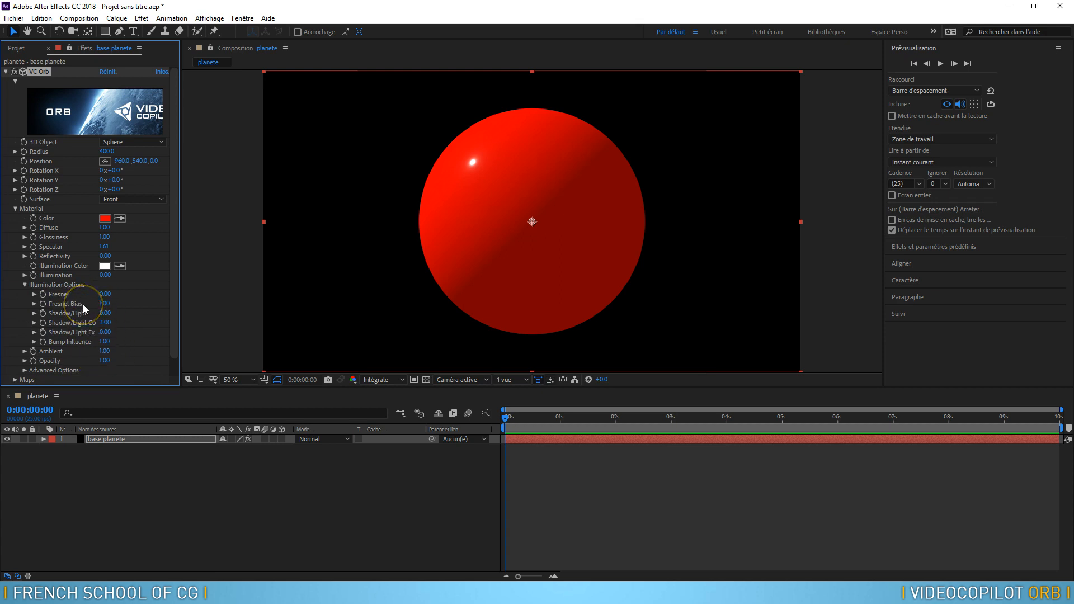
pyautogui.click(102, 266)
pyautogui.click(103, 270)
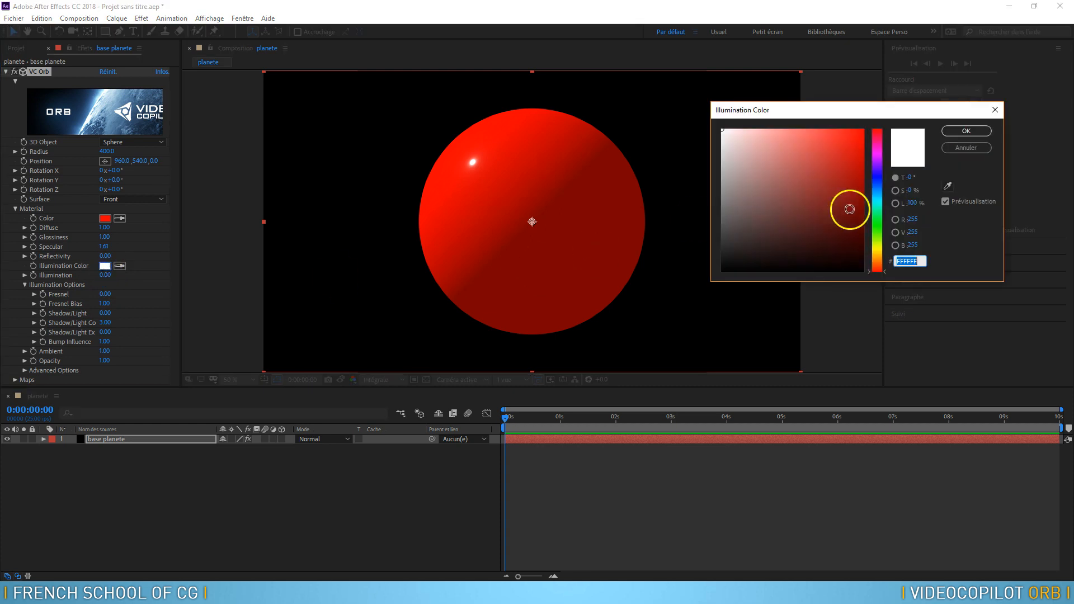
pyautogui.click(882, 205)
pyautogui.click(822, 159)
pyautogui.click(966, 131)
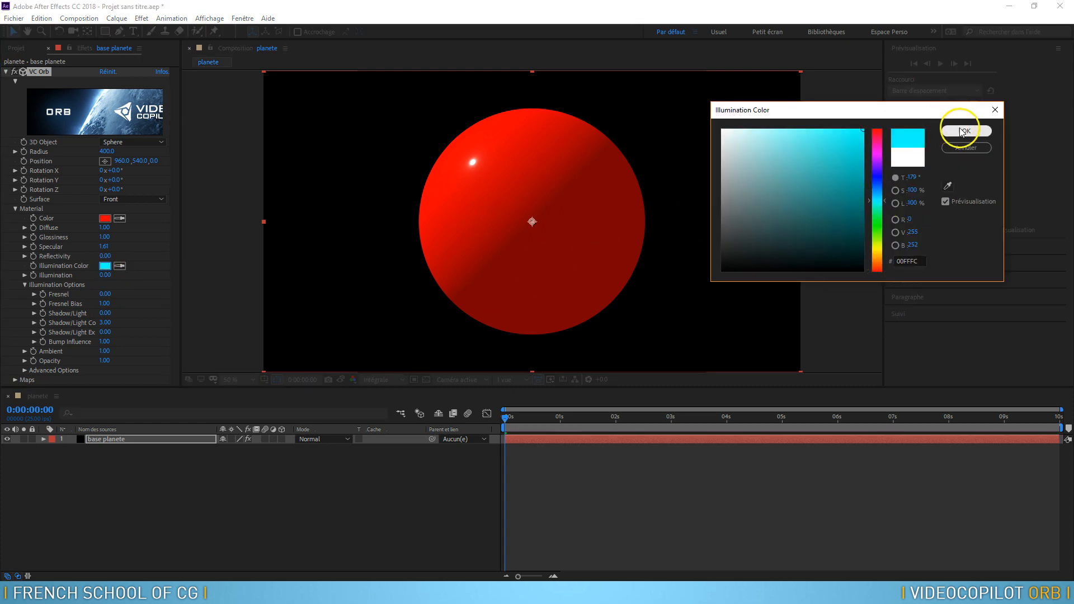
# Try the orb's illumination with Illumination at 0.81, Fresnel at 0.95 and Shadow/Light at 0.34
pyautogui.moveTo(104, 274); pyautogui.dragTo(171, 300)
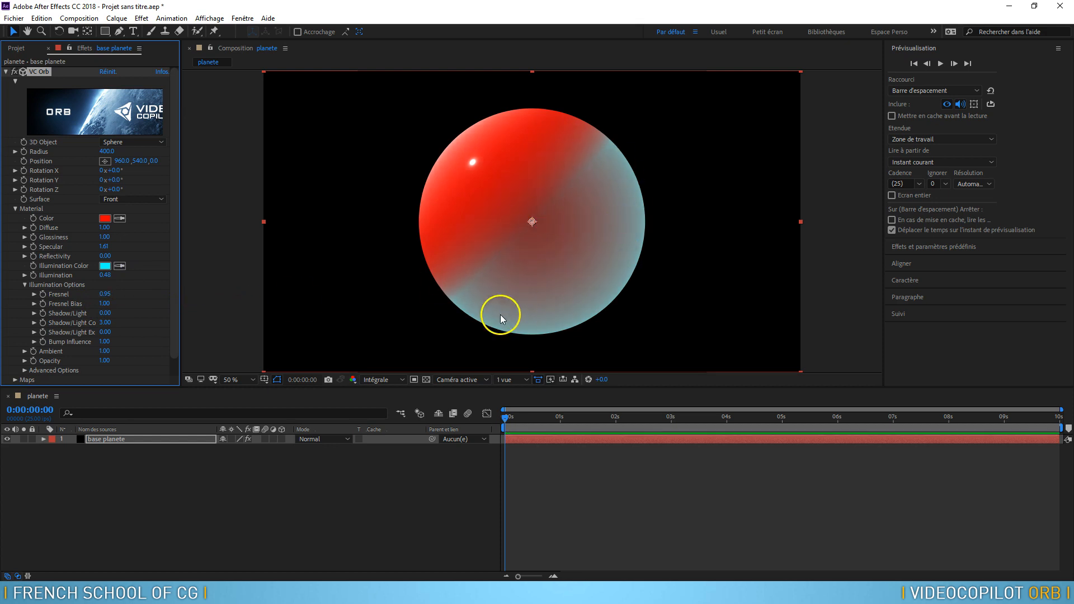
pyautogui.moveTo(105, 275); pyautogui.dragTo(120, 274)
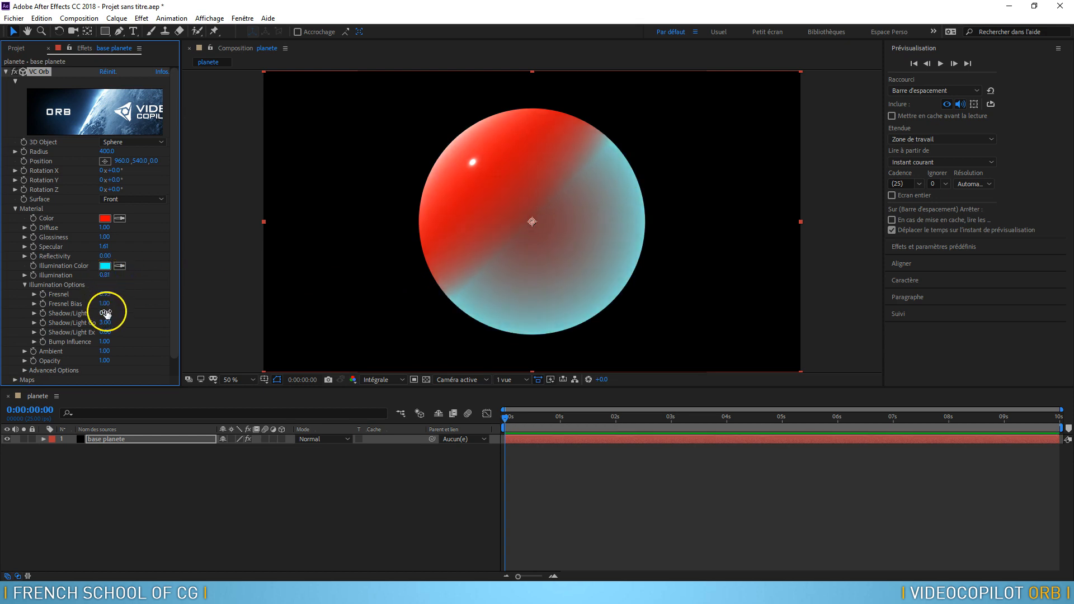
pyautogui.moveTo(106, 315)
pyautogui.mouseDown()
pyautogui.moveTo(72, 299)
pyautogui.moveTo(110, 314)
pyautogui.moveTo(175, 305)
pyautogui.moveTo(24, 307)
pyautogui.moveTo(85, 322)
pyautogui.mouseUp()
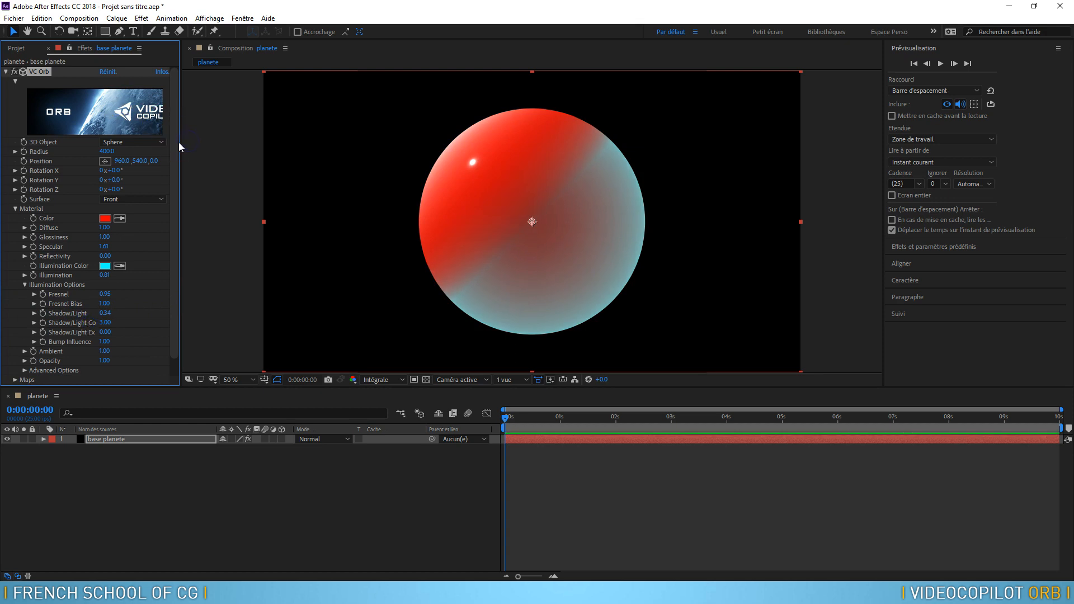
# Try a Shadow/Light Contrast of 2.76 with a Shadow/Light Expansion of -0.90, and test Bump Influence
pyautogui.moveTo(179, 142); pyautogui.dragTo(235, 147)
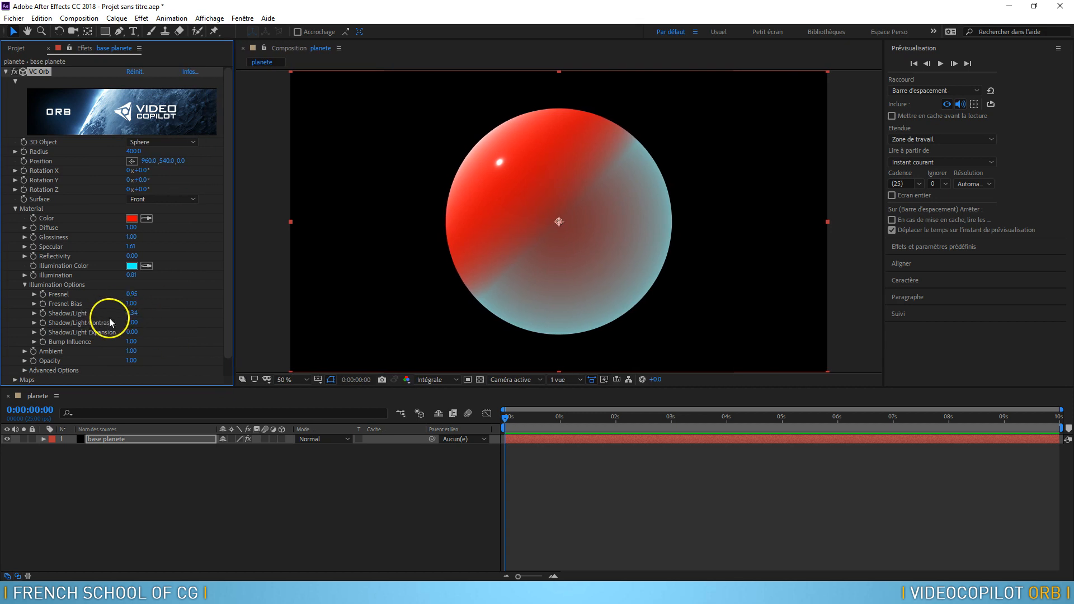
pyautogui.moveTo(139, 323); pyautogui.dragTo(128, 329)
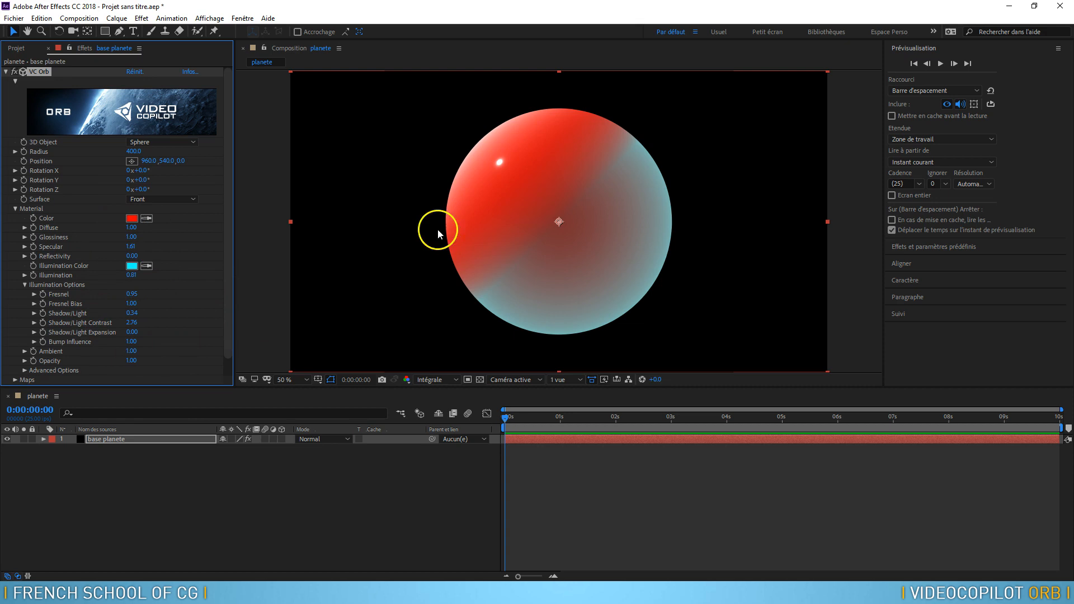
pyautogui.moveTo(134, 334)
pyautogui.mouseDown()
pyautogui.moveTo(403, 316)
pyautogui.moveTo(578, 318)
pyautogui.moveTo(338, 362)
pyautogui.moveTo(92, 351)
pyautogui.moveTo(133, 334)
pyautogui.moveTo(89, 329)
pyautogui.moveTo(140, 334)
pyautogui.moveTo(0, 323)
pyautogui.mouseUp()
pyautogui.moveTo(138, 331); pyautogui.dragTo(0, 333)
pyautogui.moveTo(141, 340); pyautogui.dragTo(55, 335)
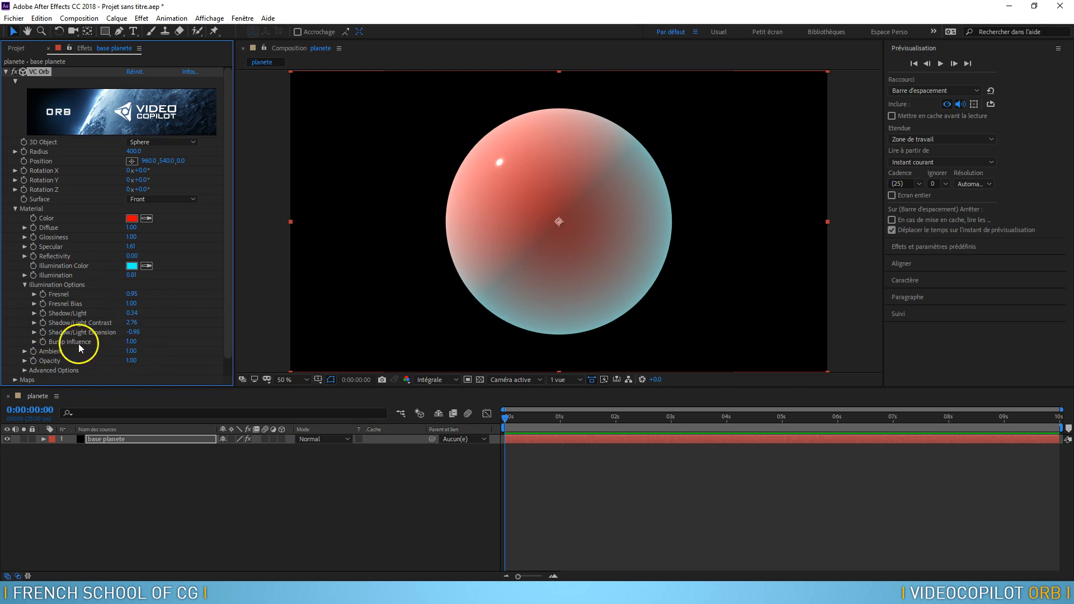
pyautogui.moveTo(132, 345)
pyautogui.mouseDown()
pyautogui.moveTo(98, 341)
pyautogui.moveTo(147, 331)
pyautogui.mouseUp()
pyautogui.click(135, 333)
# Reset the VC Orb effect to its defaults and set the radius to 400
pyautogui.click(134, 71)
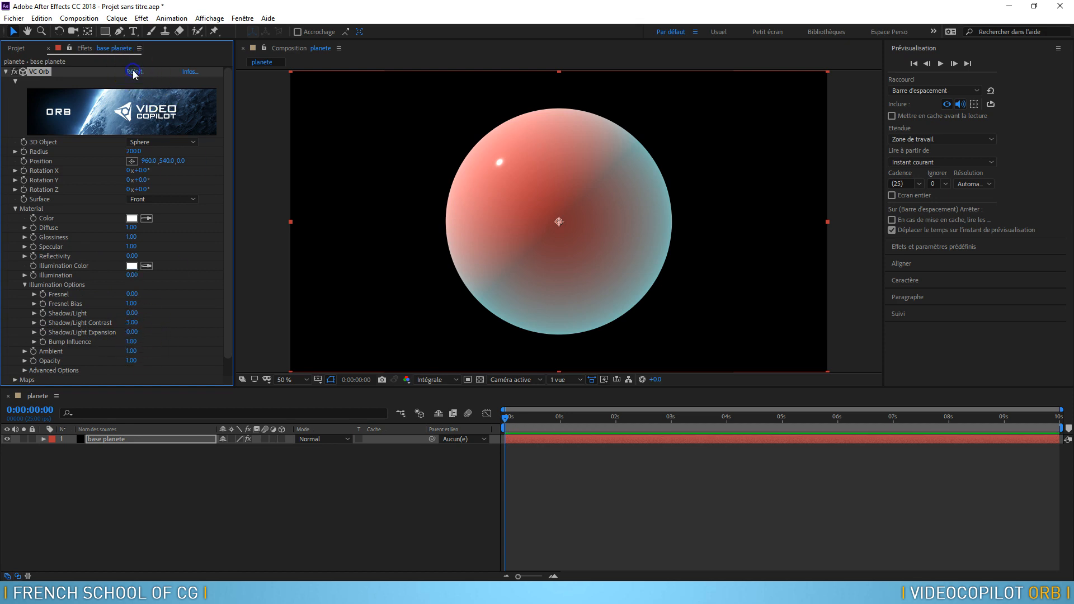
pyautogui.click(133, 152)
pyautogui.write('400')
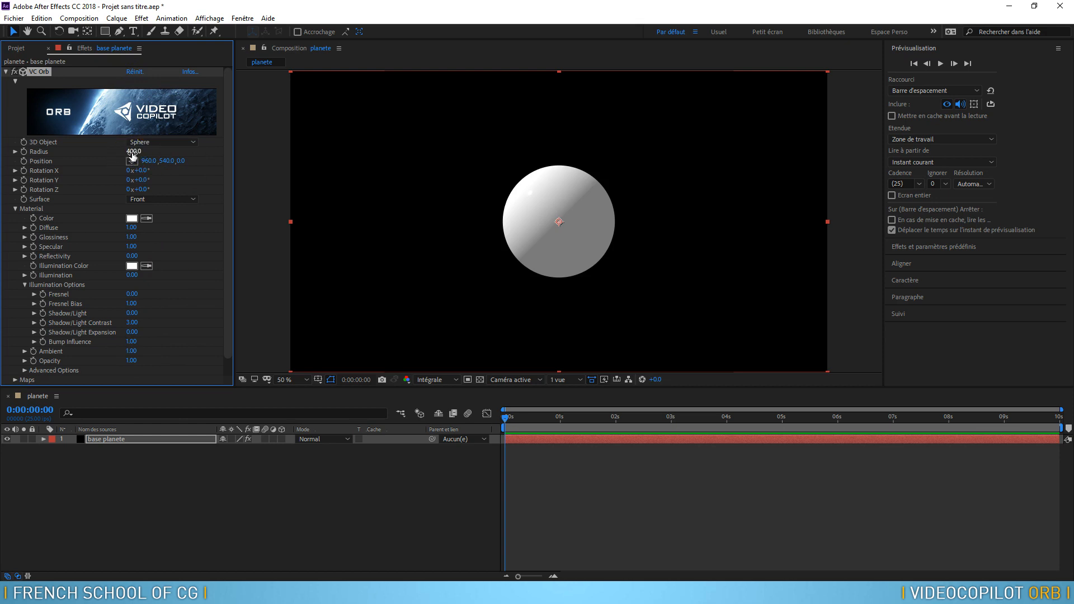
pyautogui.press('Return')
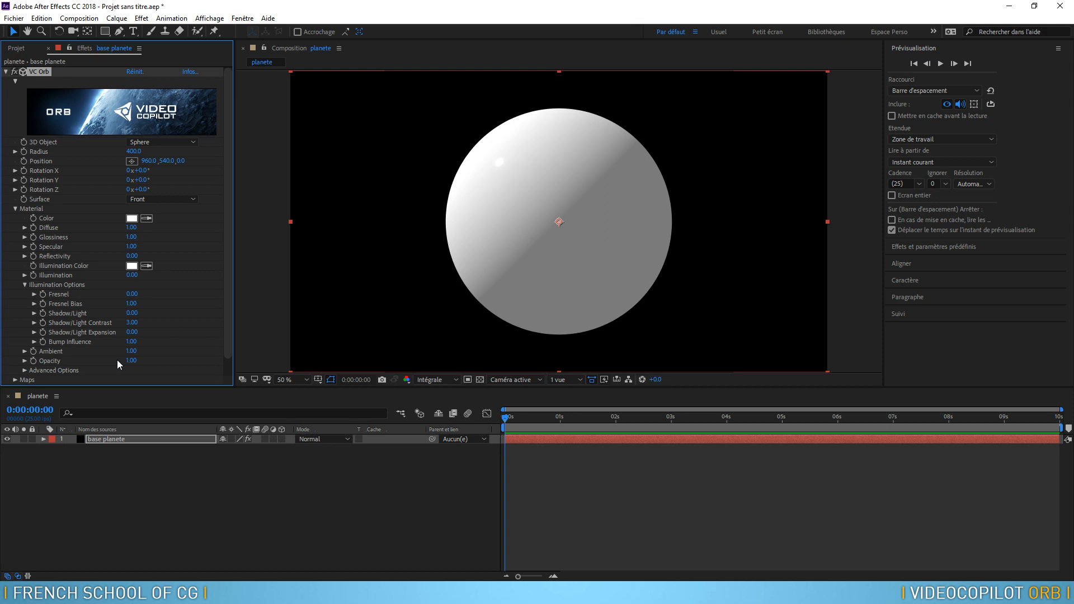
# Try the orb's Ambient at 0.48 and test the advanced edge options with Edge Feather at 0.29
pyautogui.moveTo(131, 351)
pyautogui.mouseDown()
pyautogui.moveTo(33, 361)
pyautogui.moveTo(170, 344)
pyautogui.moveTo(7, 348)
pyautogui.moveTo(30, 336)
pyautogui.moveTo(67, 352)
pyautogui.moveTo(129, 353)
pyautogui.moveTo(103, 352)
pyautogui.moveTo(115, 347)
pyautogui.moveTo(131, 361)
pyautogui.moveTo(66, 366)
pyautogui.moveTo(132, 360)
pyautogui.mouseUp()
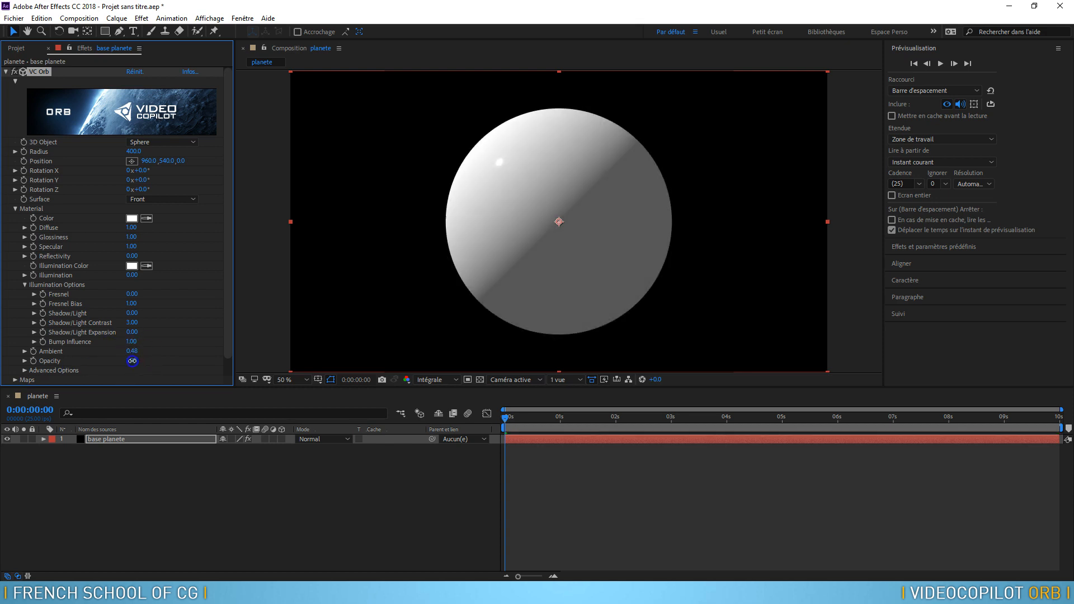
pyautogui.scroll(-1, 222, 344)
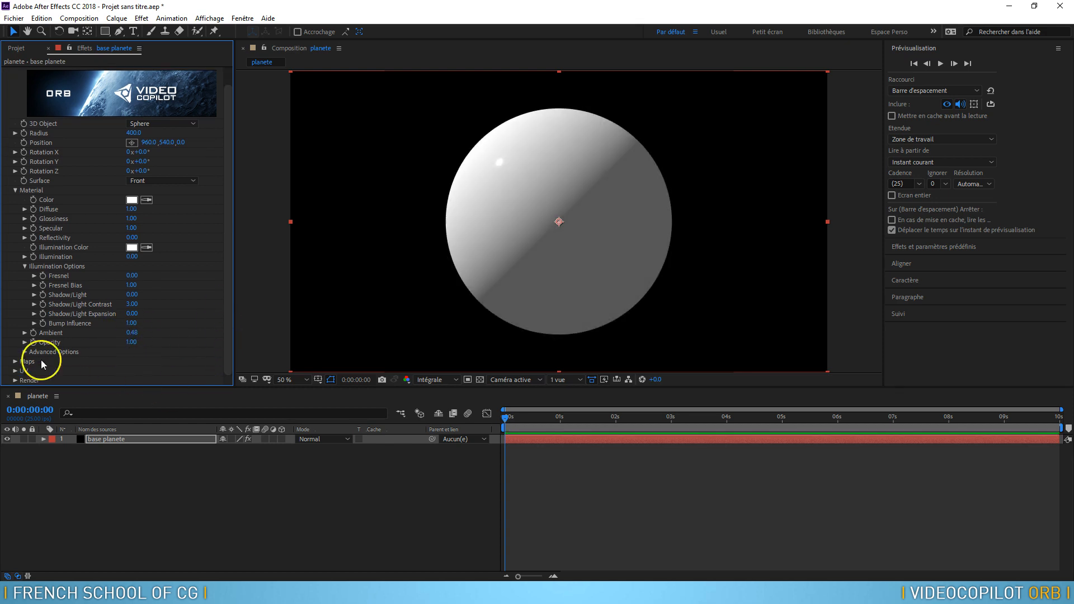
pyautogui.click(25, 352)
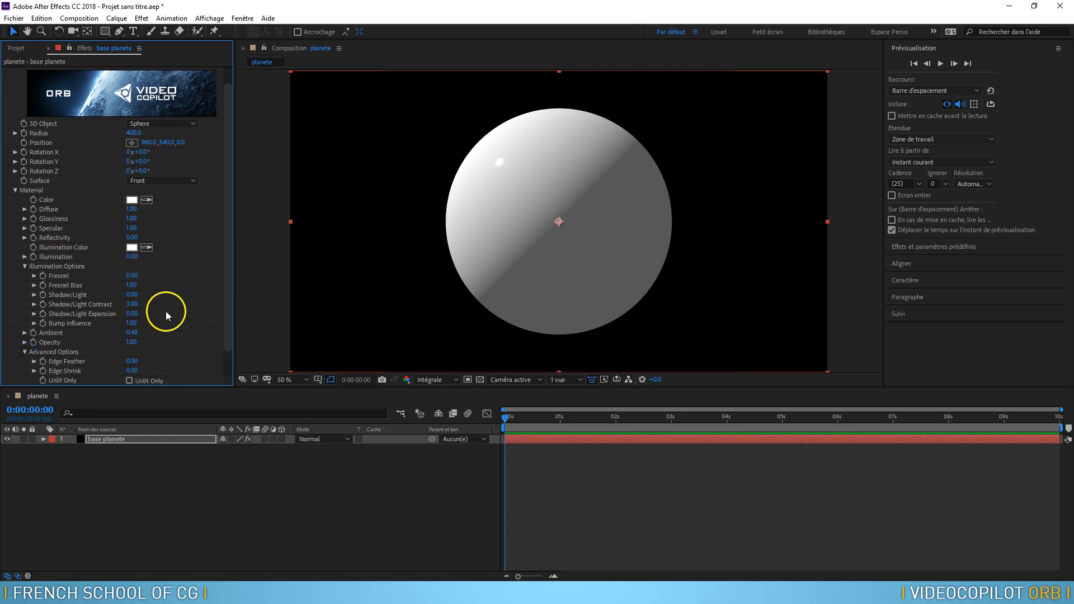
pyautogui.scroll(-2, 165, 311)
pyautogui.moveTo(132, 333); pyautogui.dragTo(278, 328)
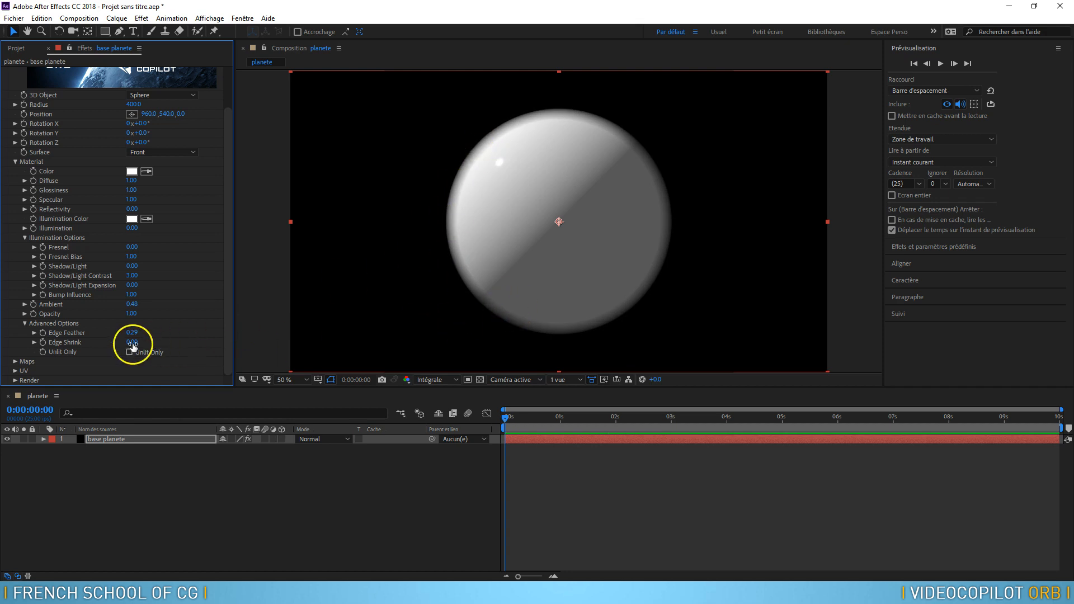
pyautogui.moveTo(132, 342); pyautogui.dragTo(23, 344)
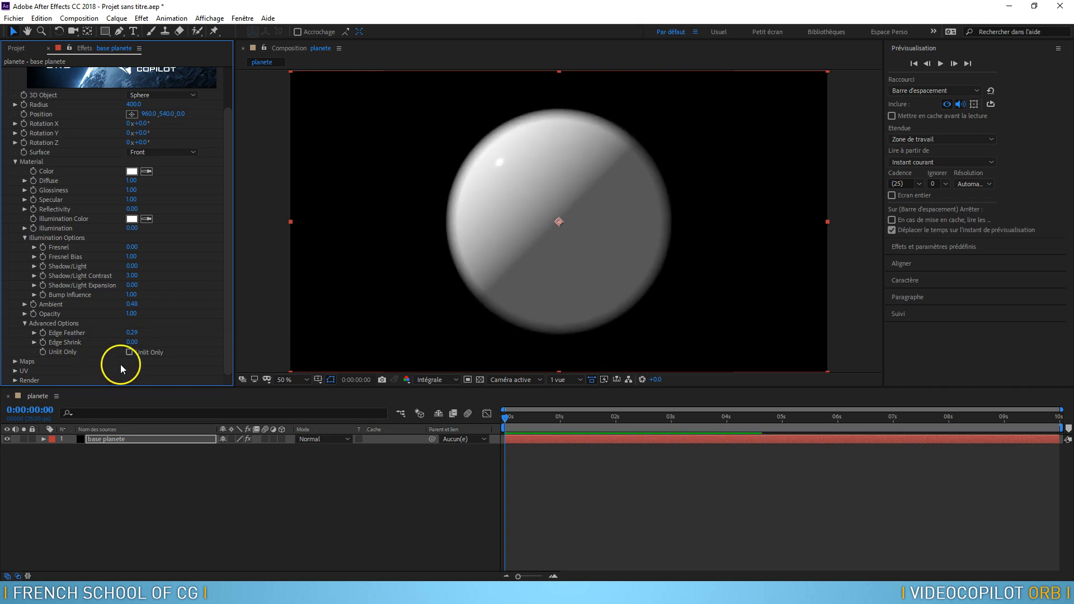
# Try rendering the orb with Unlit Only and turn the option off again
pyautogui.click(130, 353)
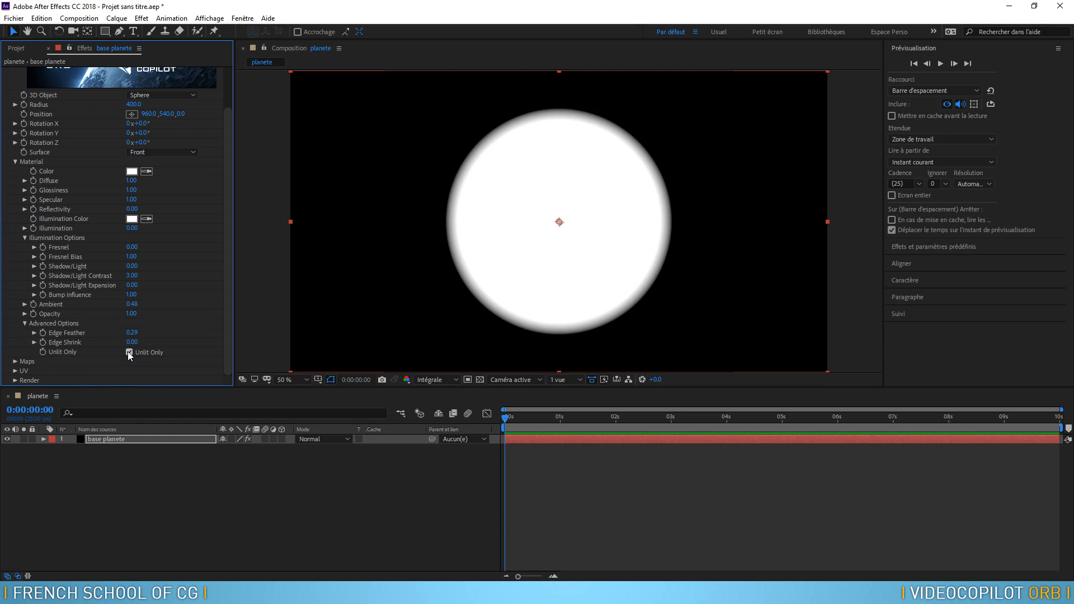
pyautogui.click(130, 352)
pyautogui.click(129, 352)
pyautogui.click(127, 353)
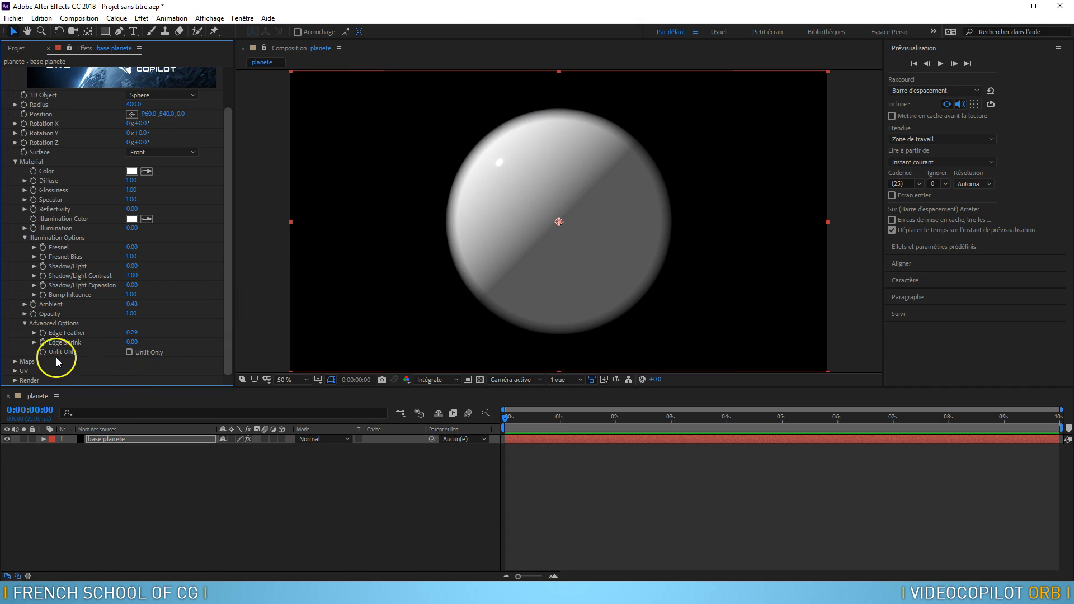
# Examine the Diffuse, Glossiness, Illumination and Bump Map layer options in the orb's Maps settings
pyautogui.click(15, 361)
pyautogui.scroll(-1, 93, 303)
pyautogui.scroll(-1, 93, 303)
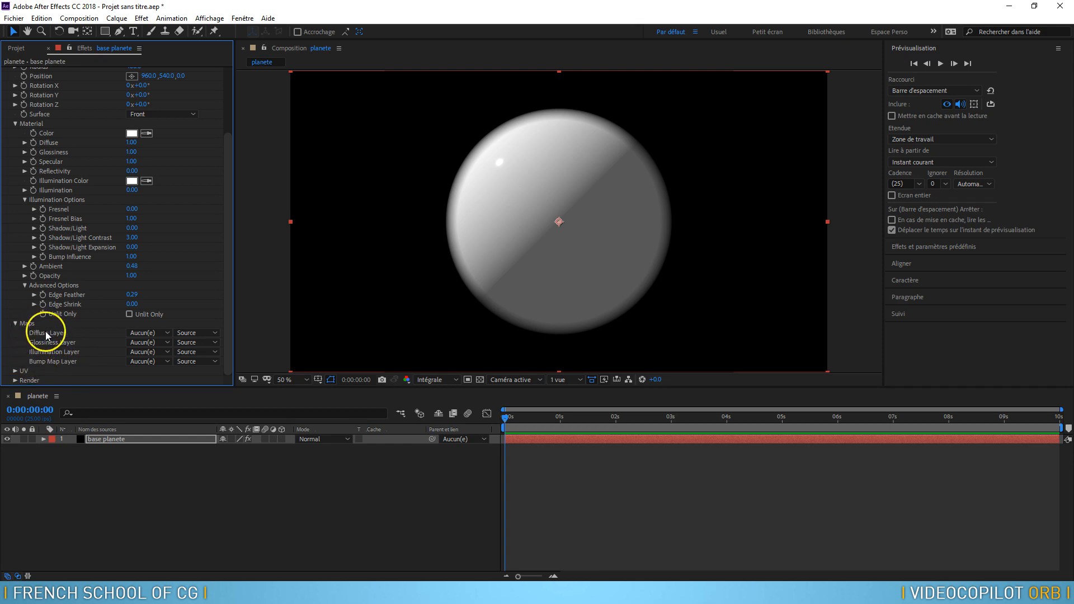
pyautogui.click(58, 341)
pyautogui.click(60, 364)
pyautogui.click(58, 362)
pyautogui.click(82, 389)
pyautogui.click(104, 325)
# Examine the orb's UV settings and its Render settings, including the Environment options
pyautogui.click(14, 371)
pyautogui.scroll(-3, 83, 324)
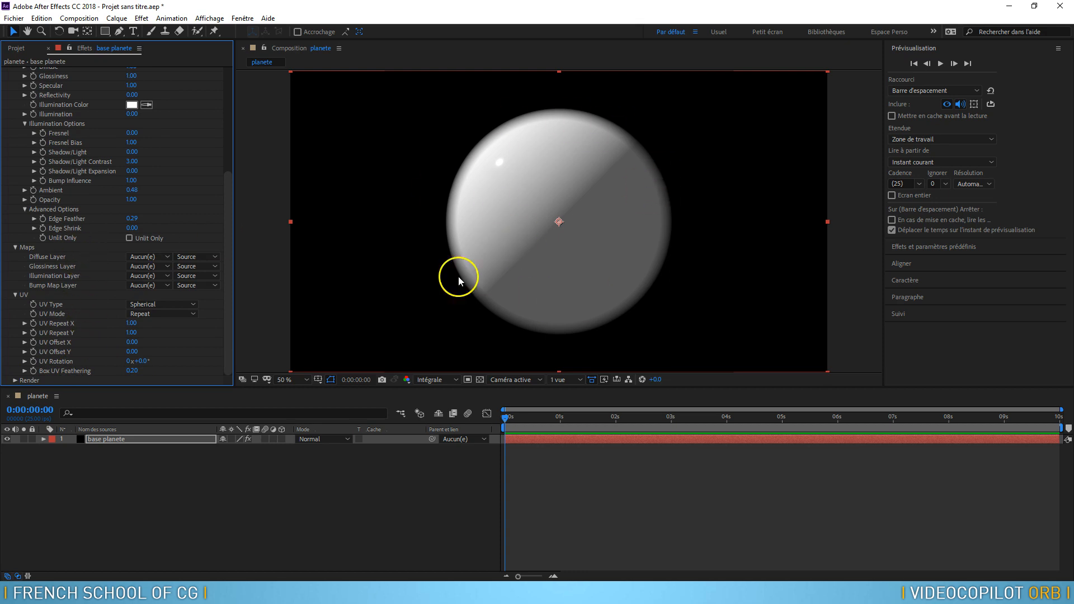
pyautogui.click(17, 295)
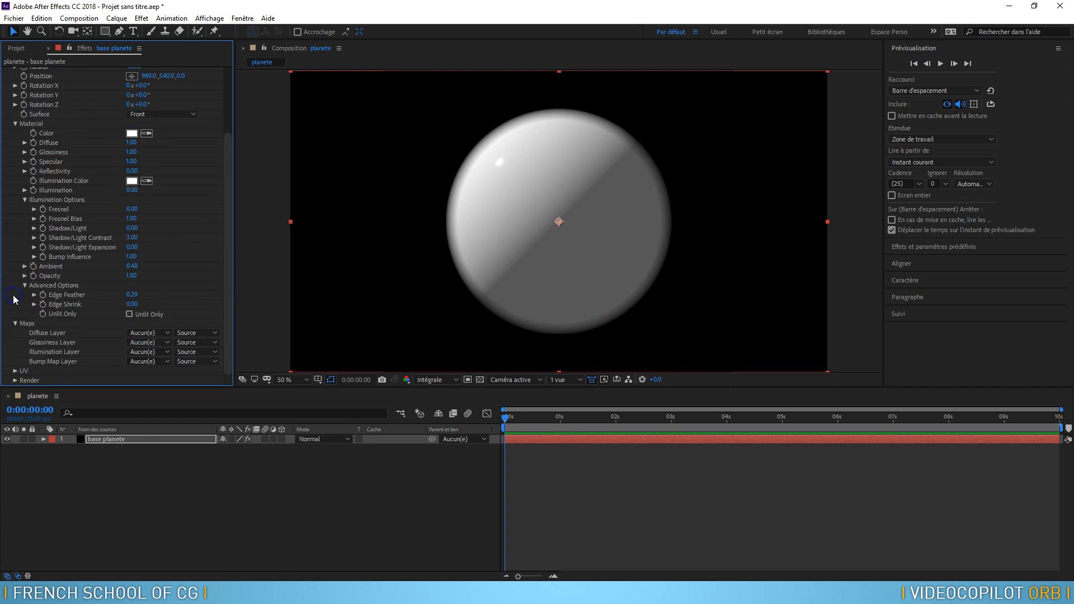
pyautogui.click(16, 382)
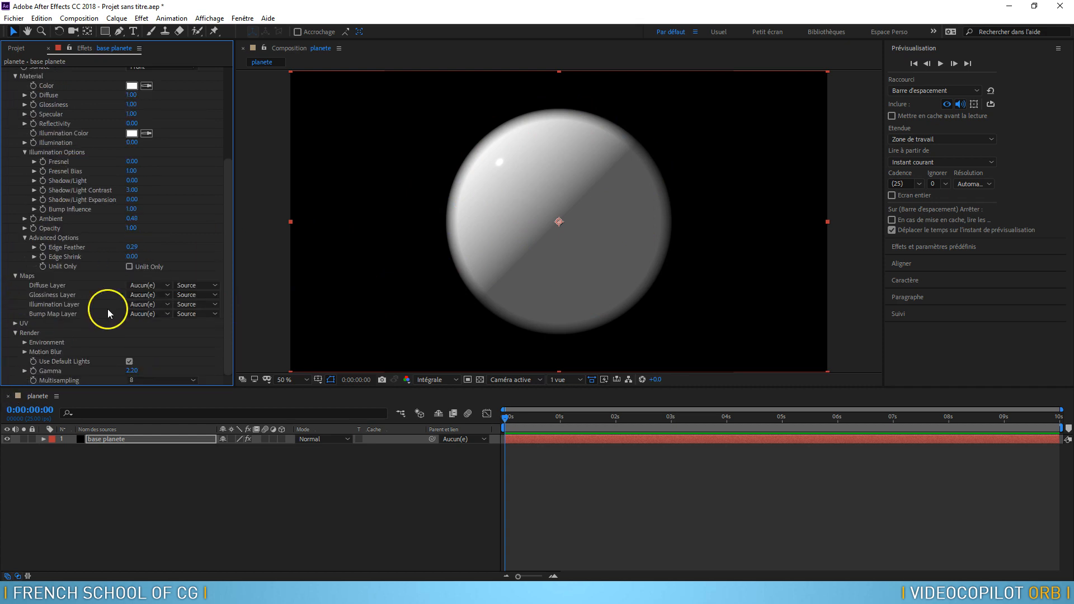
pyautogui.click(25, 342)
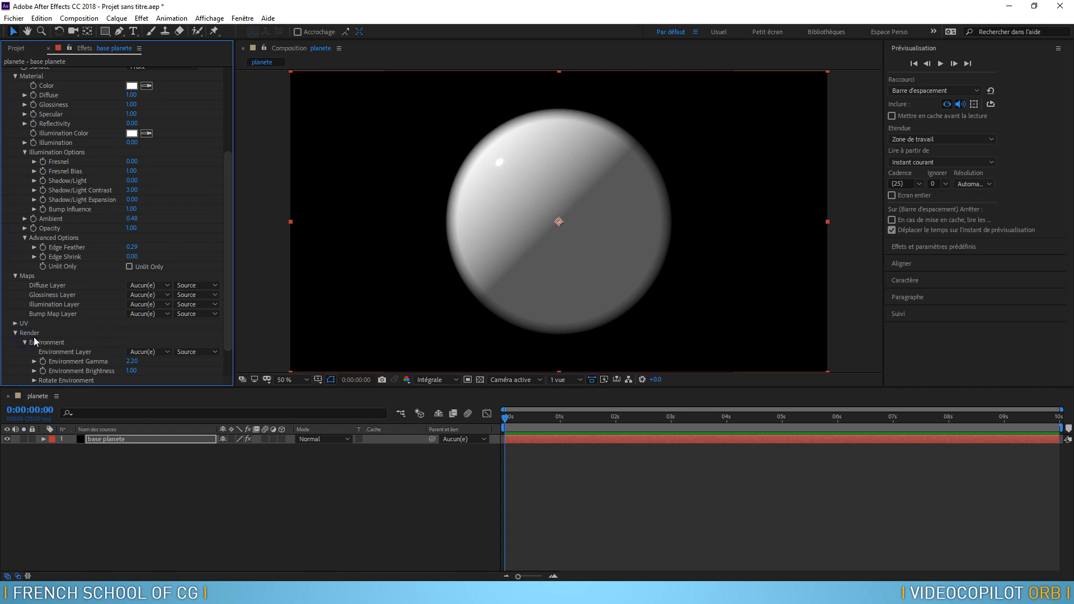
pyautogui.scroll(-1, 120, 290)
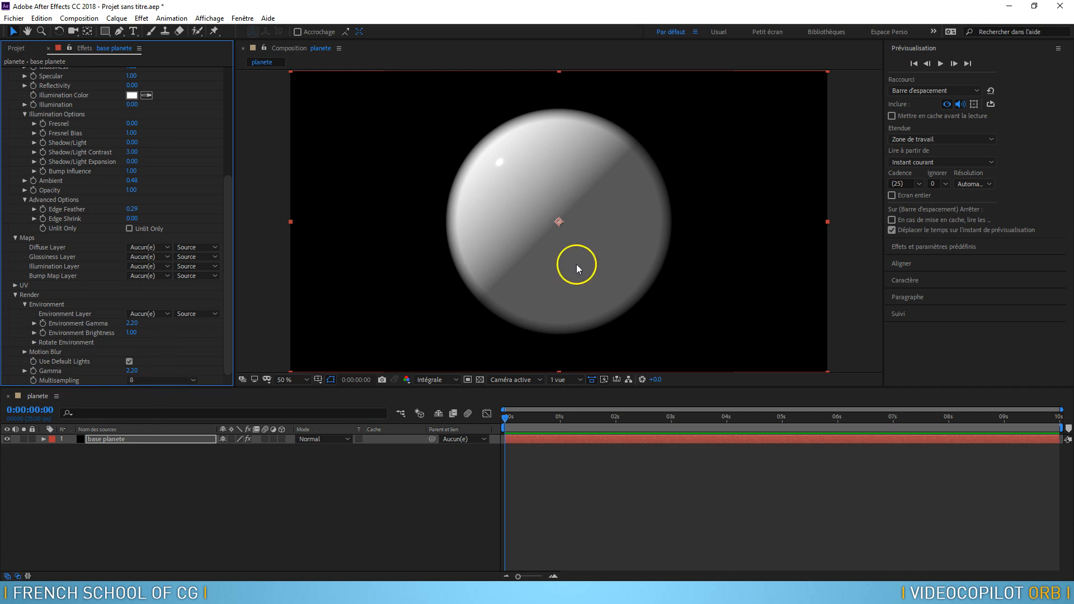
# Reset all VC Orb parameters on the base planete layer to their defaults
pyautogui.moveTo(229, 227); pyautogui.dragTo(132, 73)
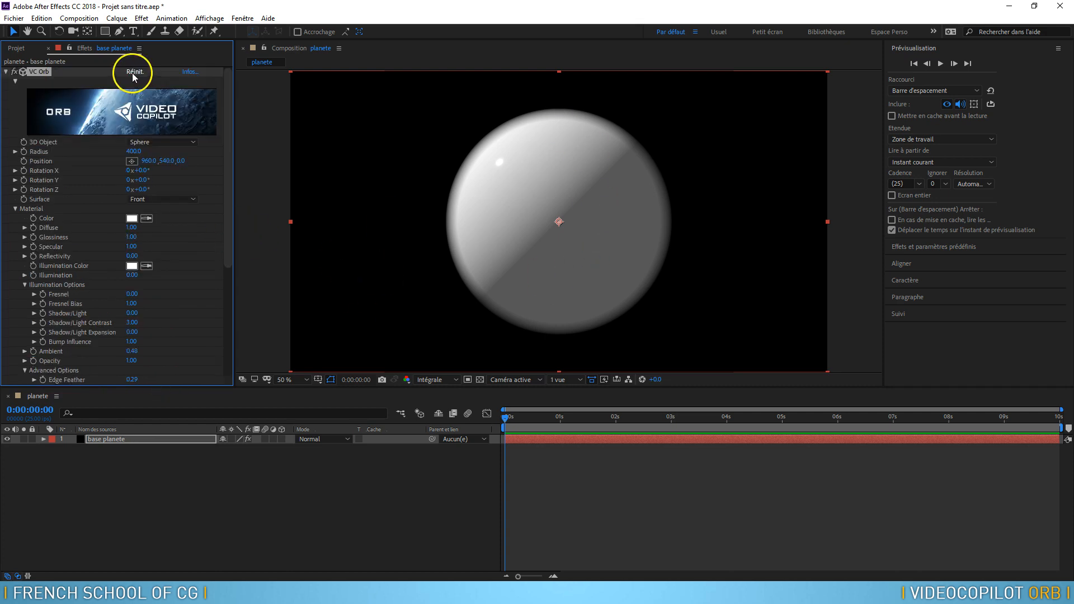
pyautogui.click(135, 72)
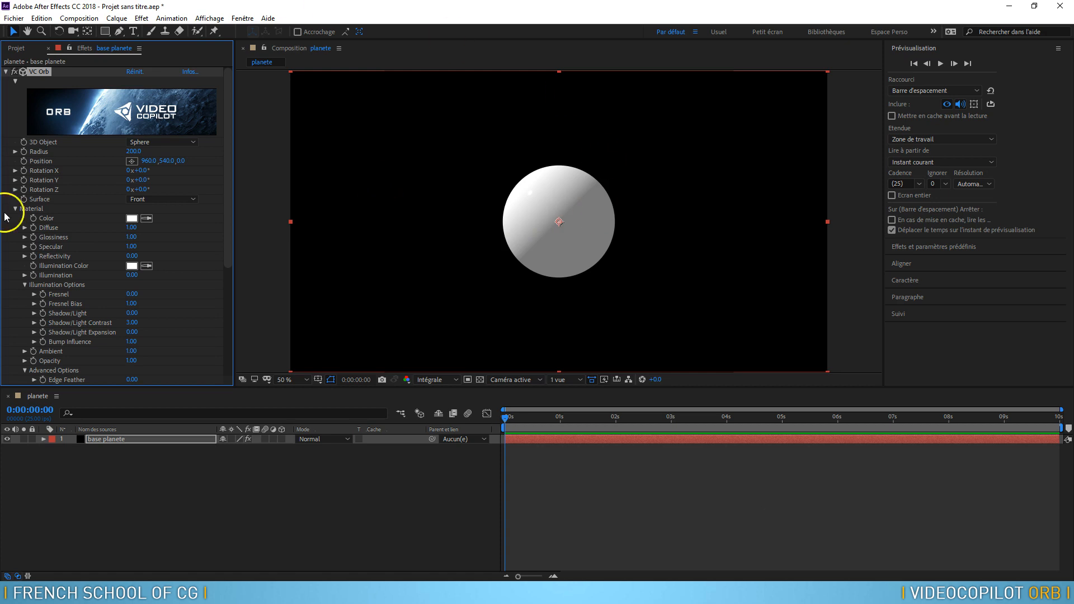